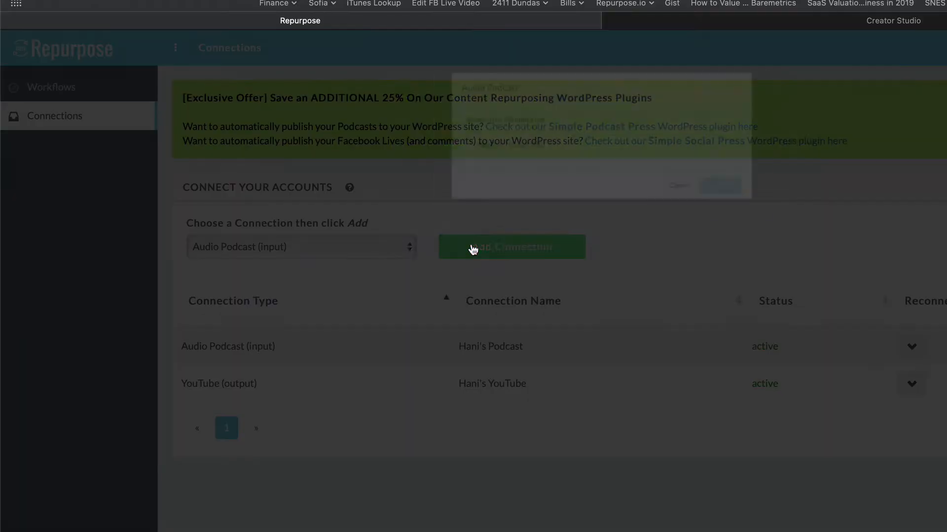
{"action": "left_click", "coordinate": [554, 144]}
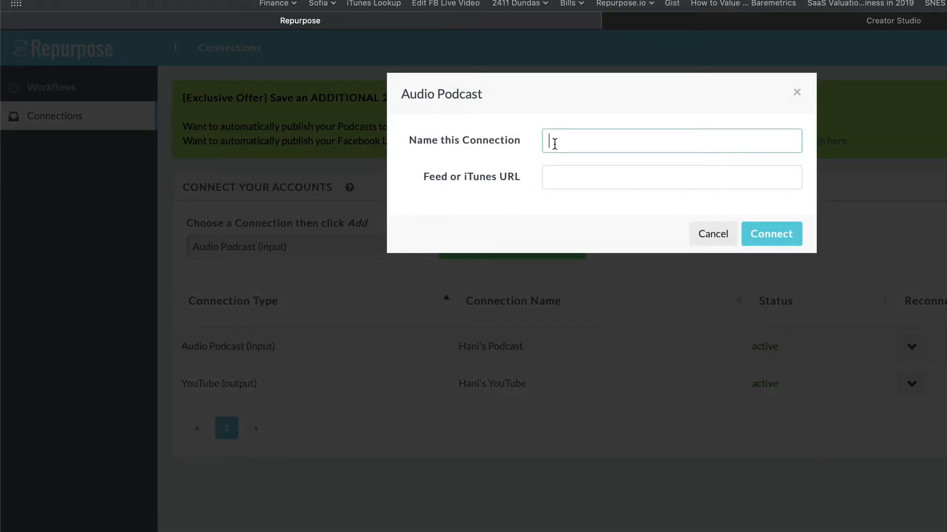
{"action": "left_click", "coordinate": [569, 175]}
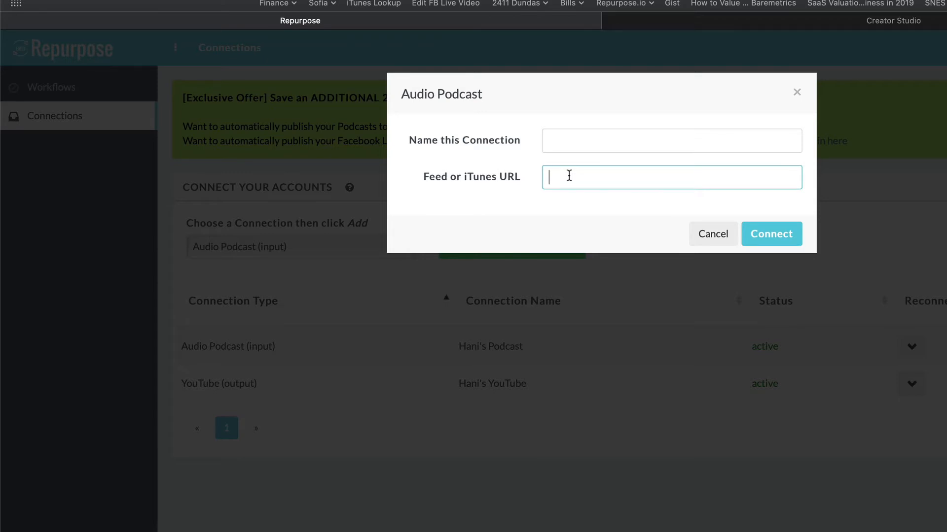
{"action": "left_click", "coordinate": [718, 236]}
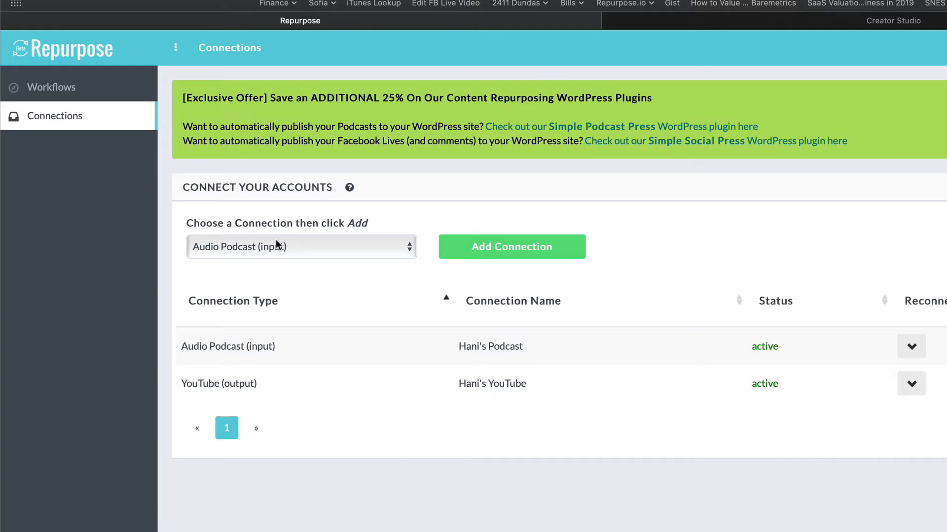
Add a Dropbox (input/output) connection, naming it with the account owner's first name followed by "DropBox"
{"action": "left_click", "coordinate": [276, 241]}
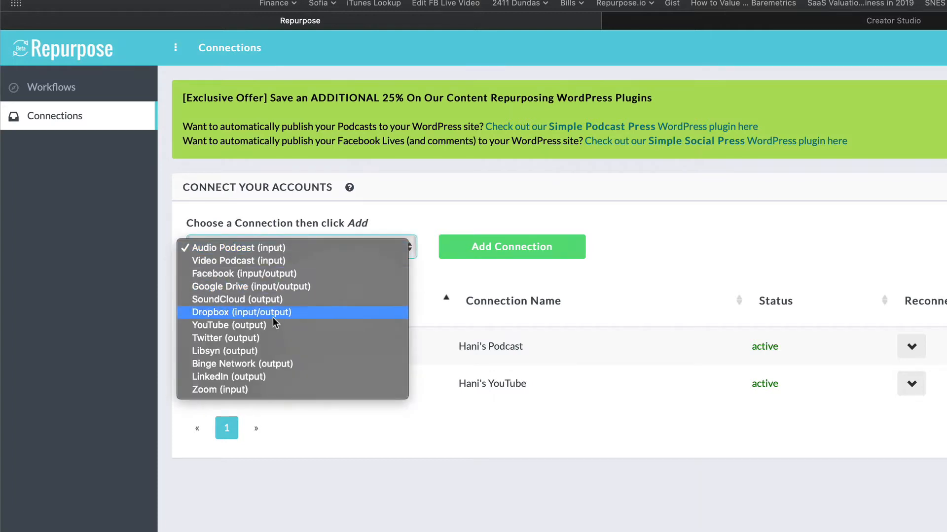
{"action": "left_click", "coordinate": [250, 311]}
{"action": "left_click", "coordinate": [488, 251]}
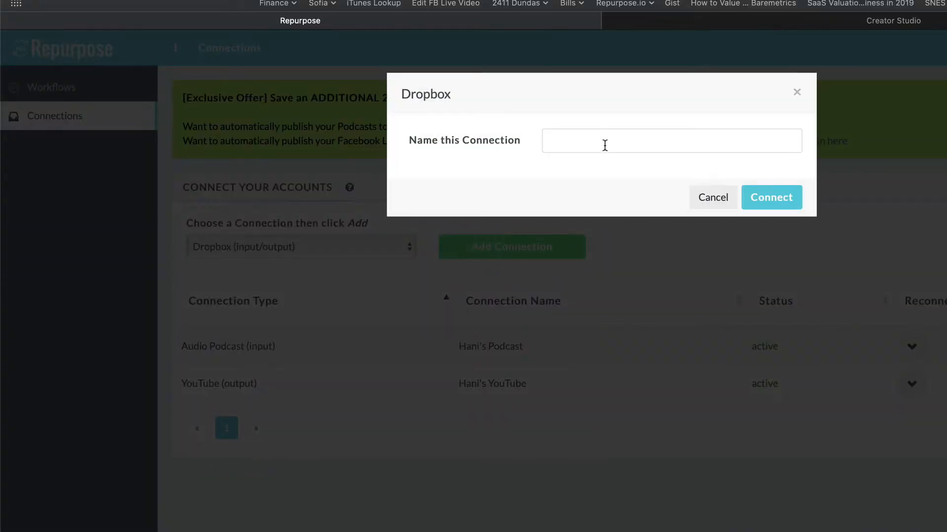
{"action": "type", "text": "Hani's Do"}
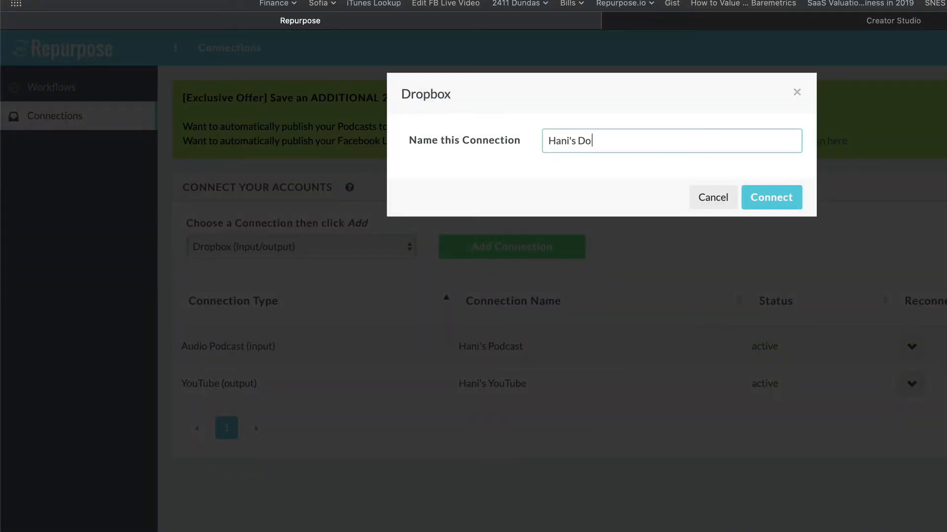
{"action": "key", "text": "BackSpace"}
{"action": "type", "text": "ropBox"}
{"action": "left_click", "coordinate": [791, 202]}
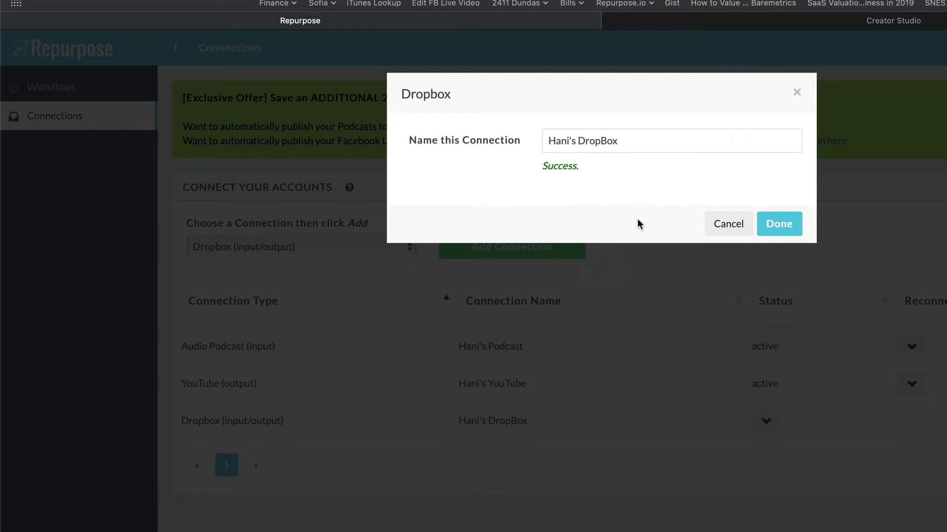
{"action": "left_click", "coordinate": [784, 224]}
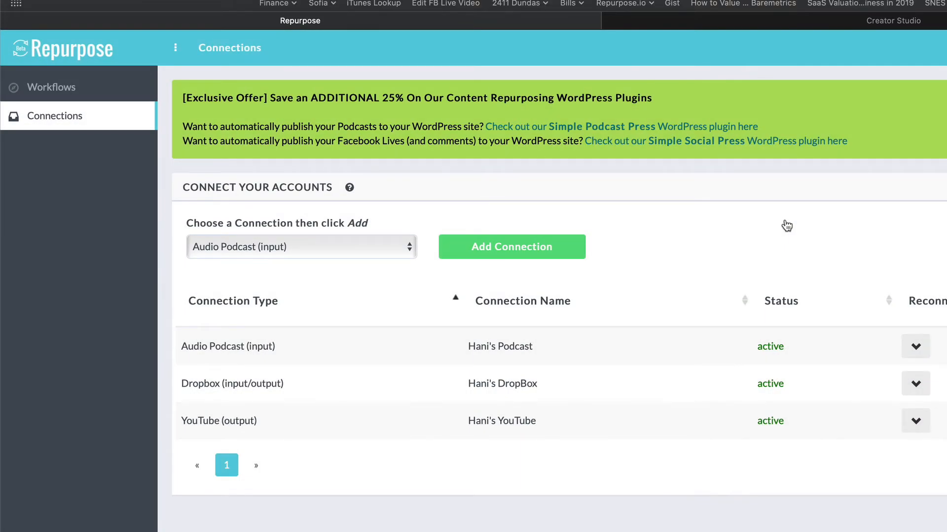
Start a new repurpose workflow named "Podcast to DropBox for IGTV (Vertical)" and continue to its input settings
{"action": "left_click", "coordinate": [55, 88]}
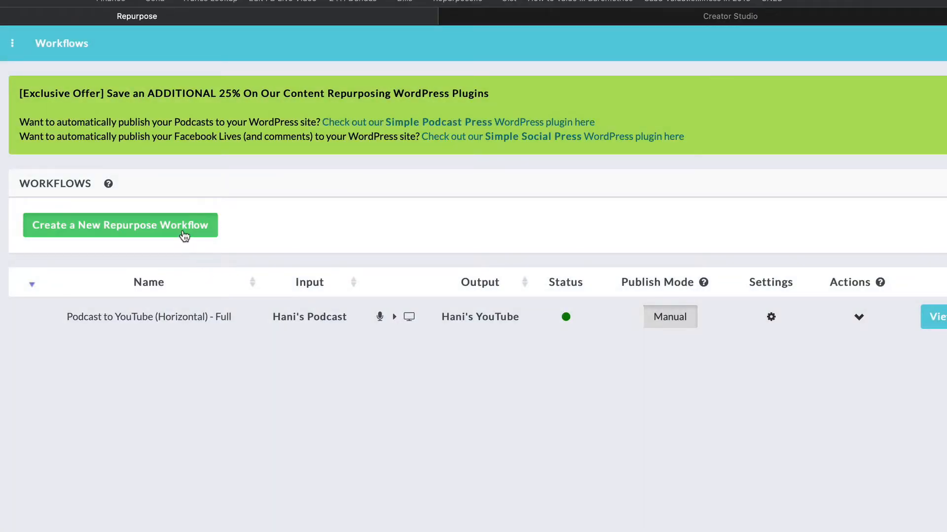
{"action": "left_click", "coordinate": [183, 231]}
{"action": "left_click", "coordinate": [387, 178]}
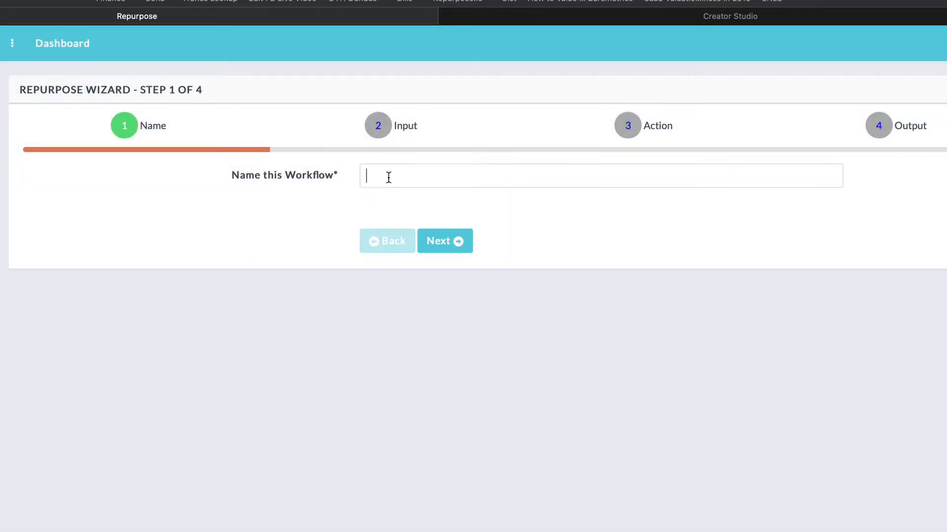
{"action": "type", "text": "Podcast to DropBox for IGTV (Vertical)"}
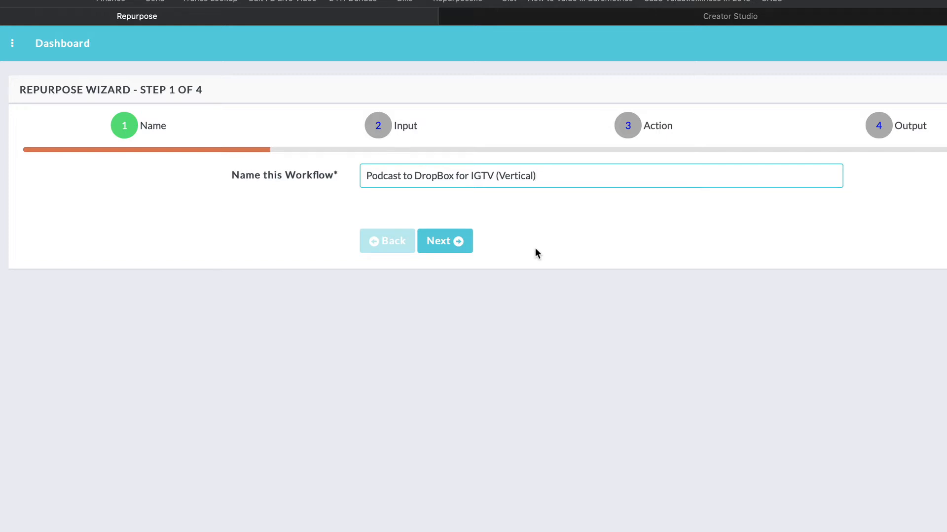
{"action": "left_click", "coordinate": [434, 241]}
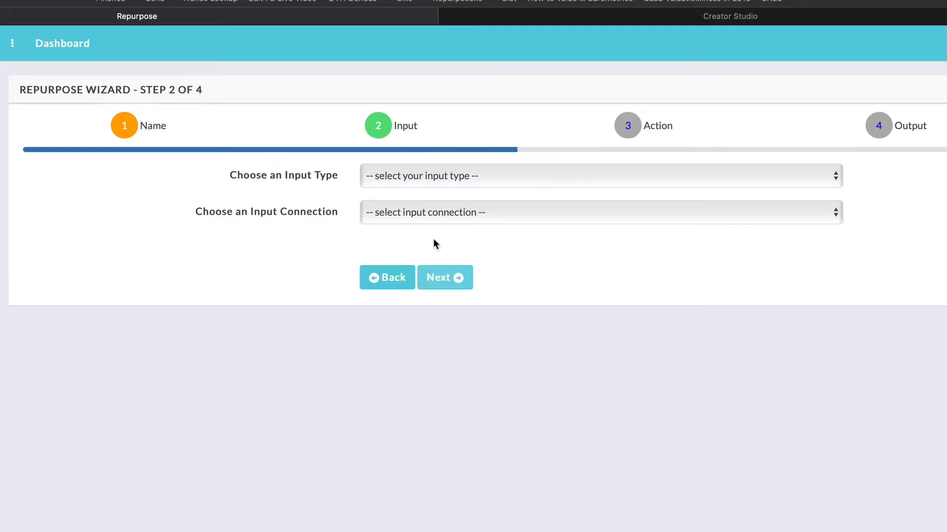
Set the workflow's input type to Audio Podcast Feed, using the existing podcast connection, and continue to the action settings
{"action": "left_click", "coordinate": [428, 175]}
{"action": "left_click", "coordinate": [428, 188]}
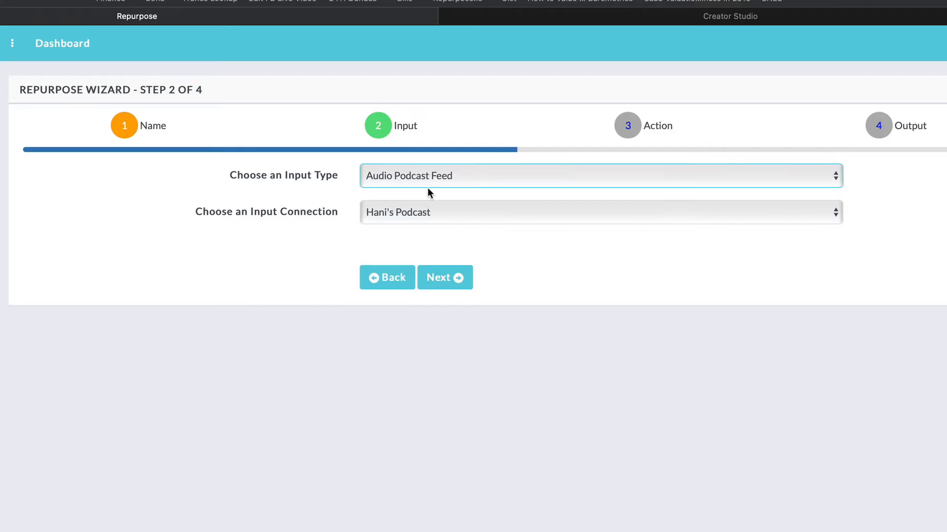
{"action": "left_click", "coordinate": [439, 275]}
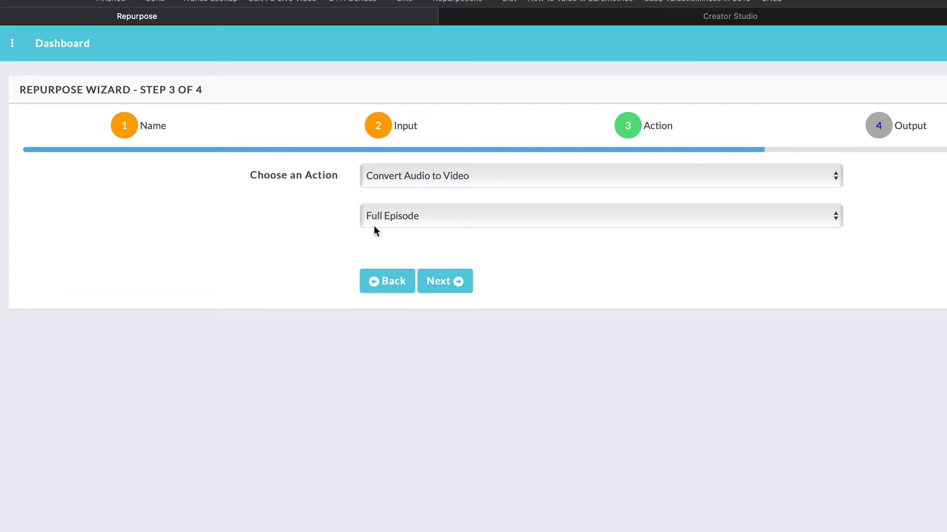
Set the Convert Audio to Video action to produce Snippets and continue to the output settings
{"action": "left_click", "coordinate": [398, 218]}
{"action": "left_click", "coordinate": [399, 226]}
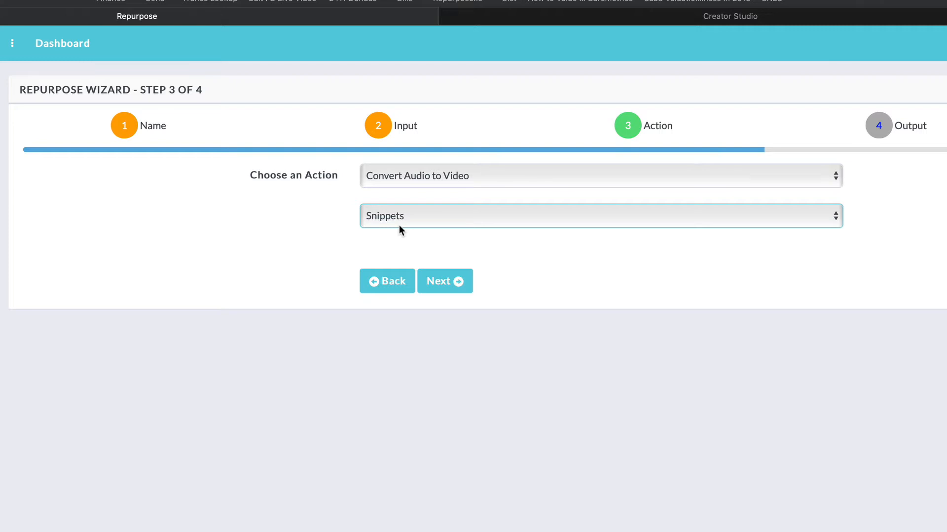
{"action": "left_click", "coordinate": [399, 226]}
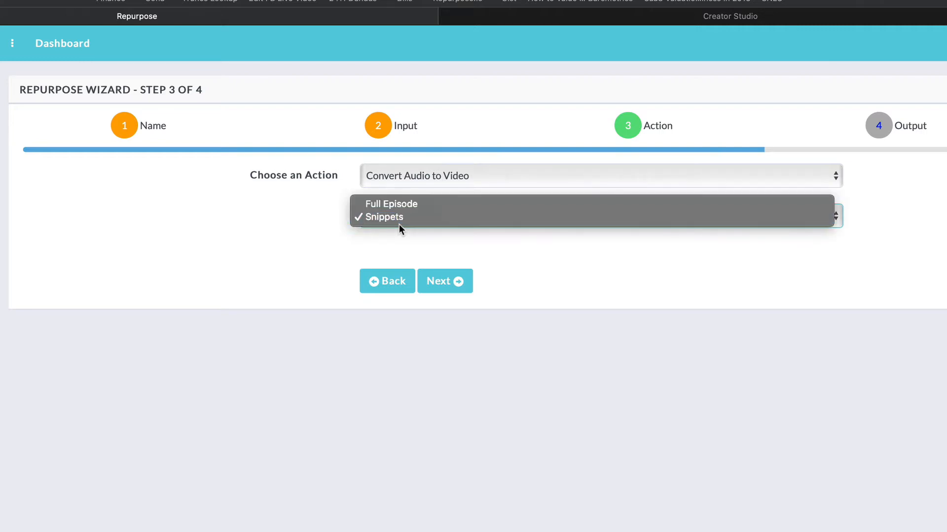
{"action": "left_click", "coordinate": [399, 220]}
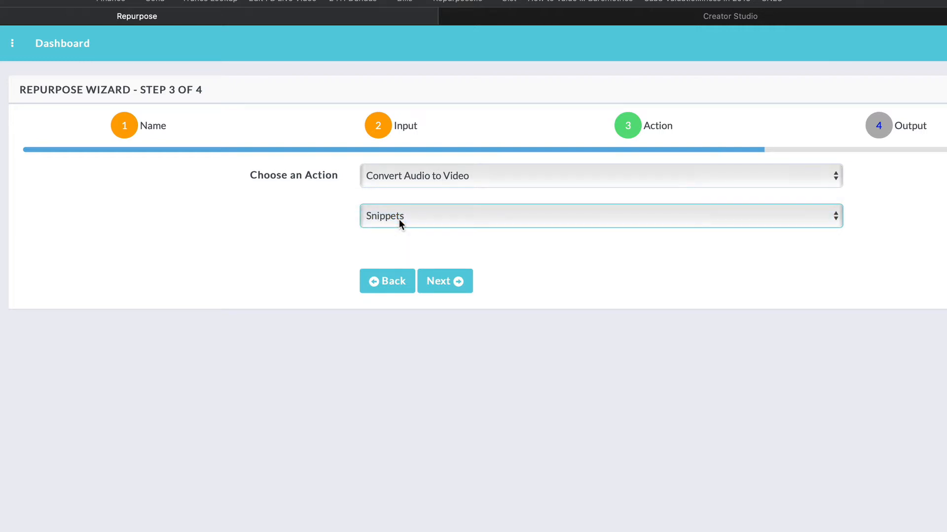
{"action": "left_click", "coordinate": [443, 280]}
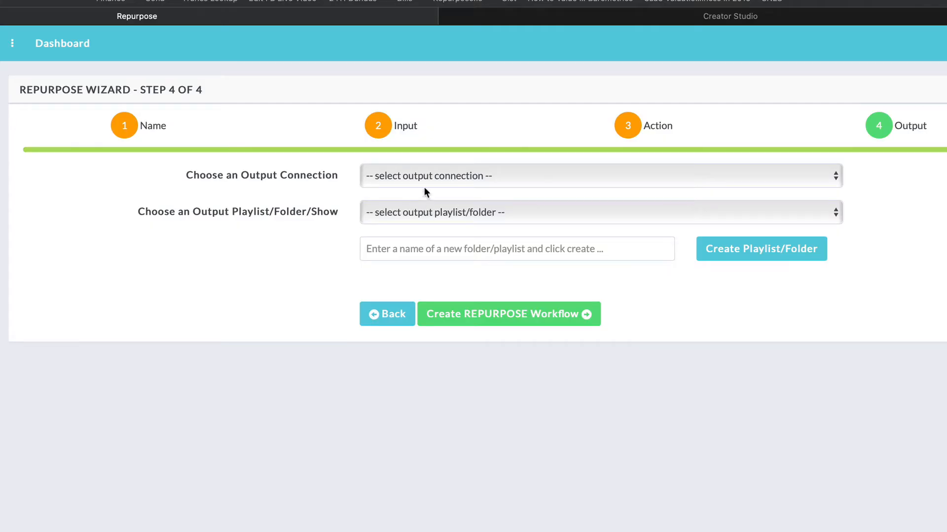
Choose the DropBox connection as output with the Instagram folder as destination, and create the workflow
{"action": "left_click", "coordinate": [425, 176]}
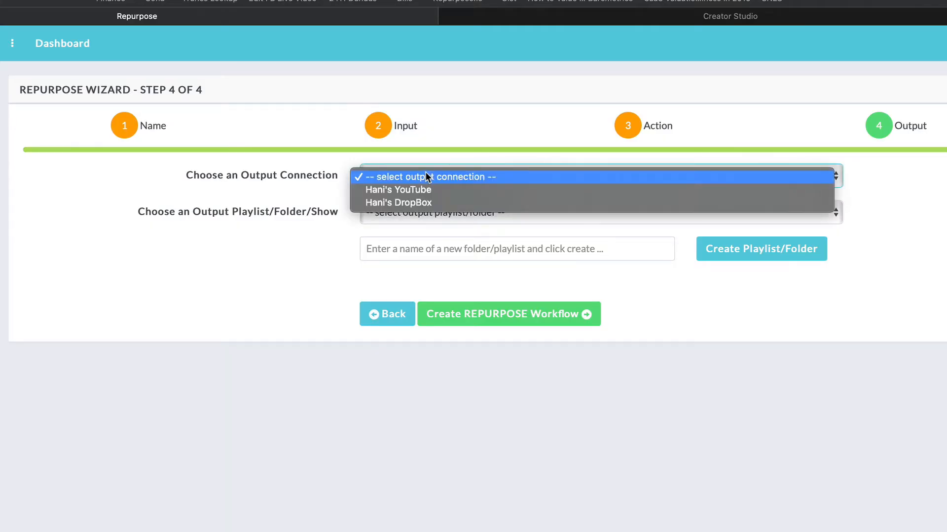
{"action": "left_click", "coordinate": [436, 202]}
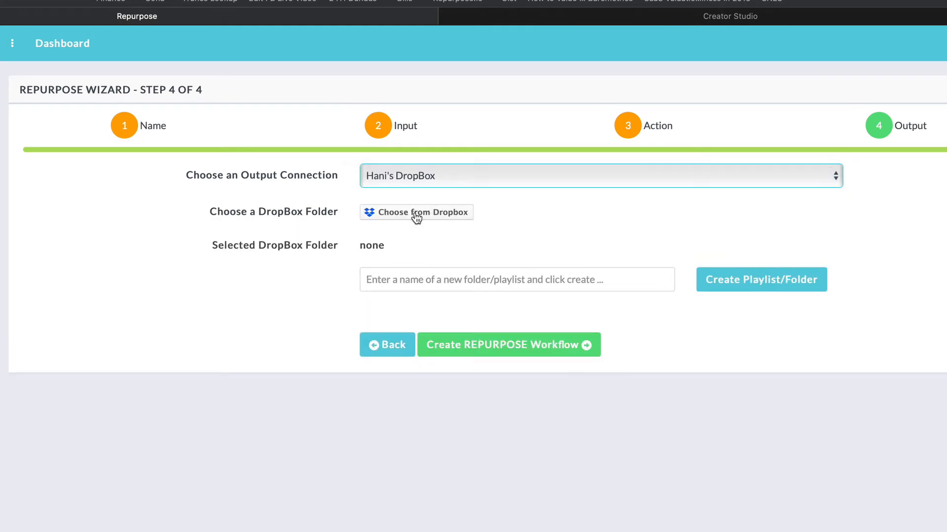
{"action": "left_click", "coordinate": [416, 217]}
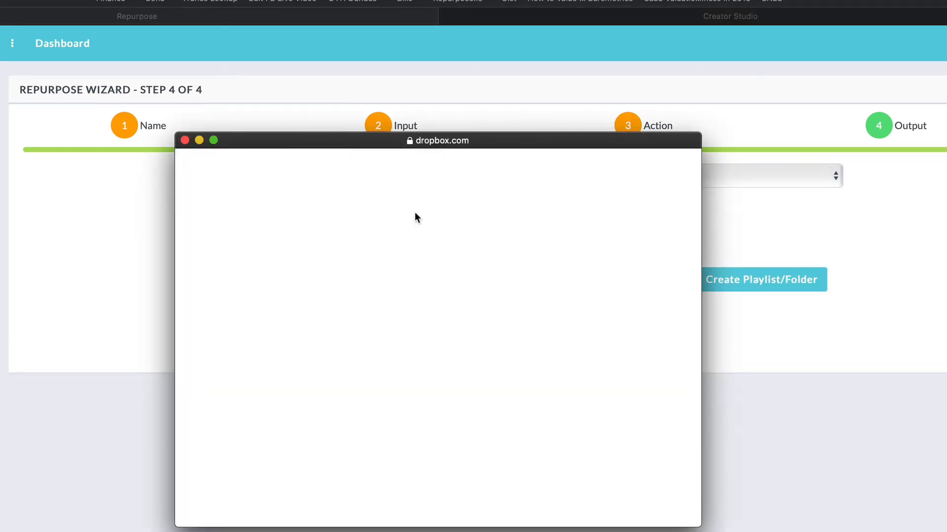
{"action": "left_click", "coordinate": [419, 213]}
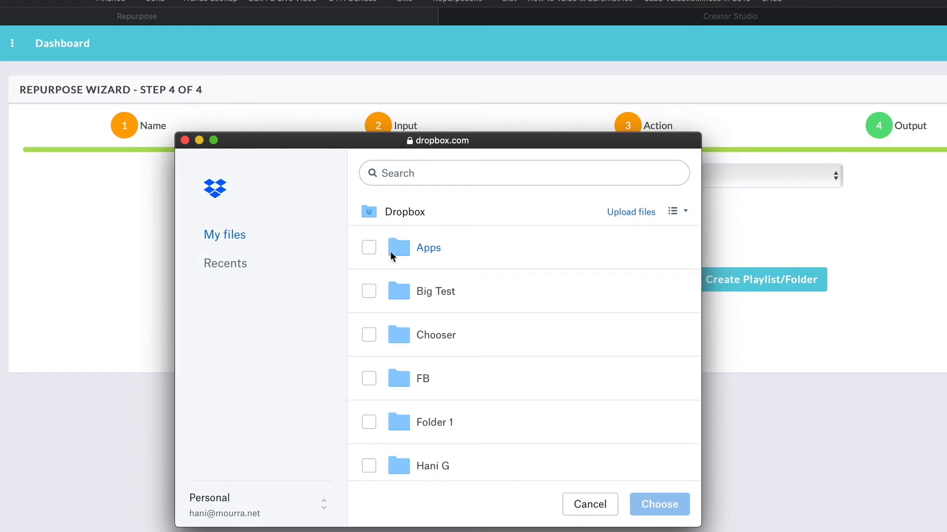
{"action": "scroll", "coordinate": [396, 403], "scroll_direction": "down", "scroll_amount": 3}
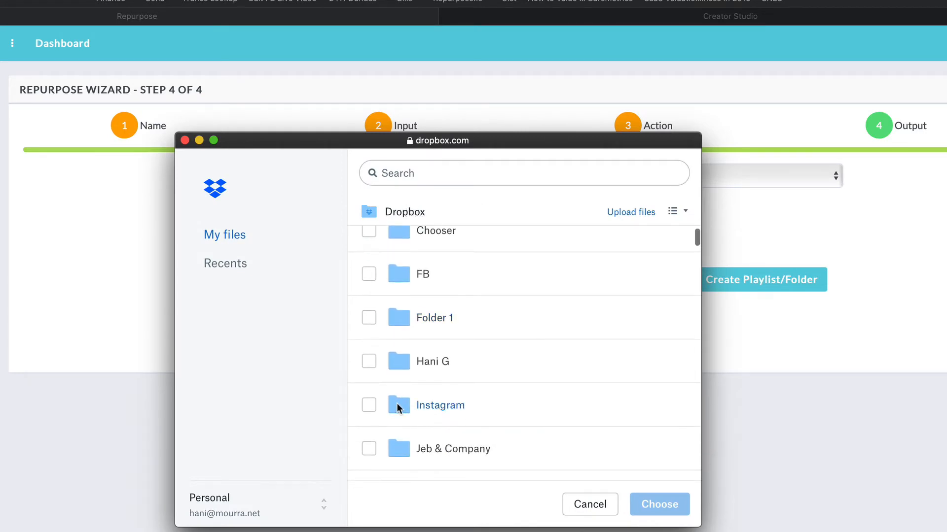
{"action": "left_click", "coordinate": [370, 407]}
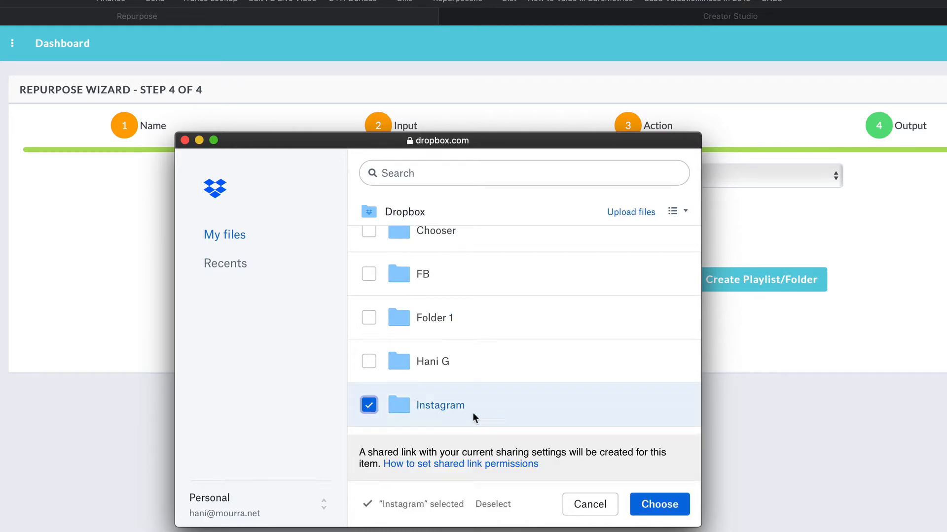
{"action": "left_click", "coordinate": [661, 503]}
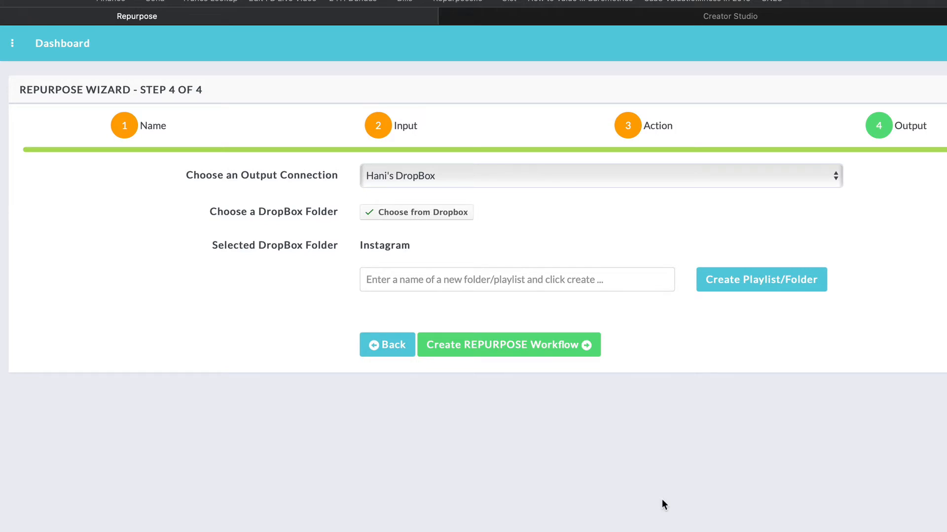
{"action": "left_click", "coordinate": [516, 345]}
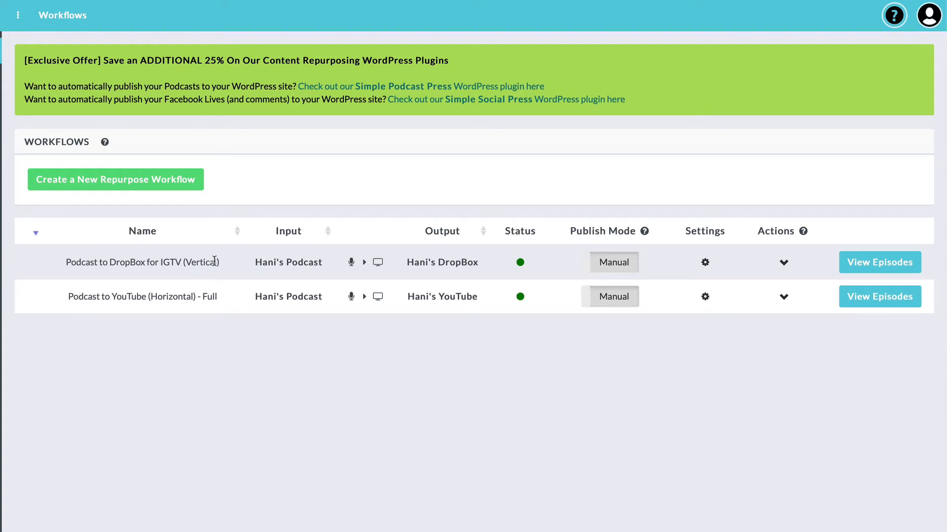
View the new IGTV workflow's episodes and highlight the timestamped topics from 0:30 to 2:30 in the episode show notes
{"action": "left_click", "coordinate": [892, 266]}
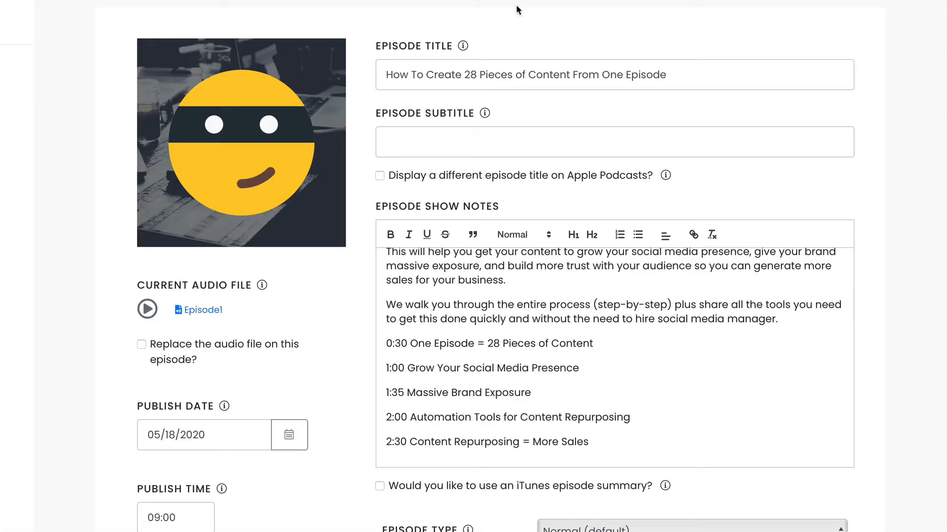
{"action": "left_click_drag", "start_coordinate": [602, 442], "coordinate": [383, 348]}
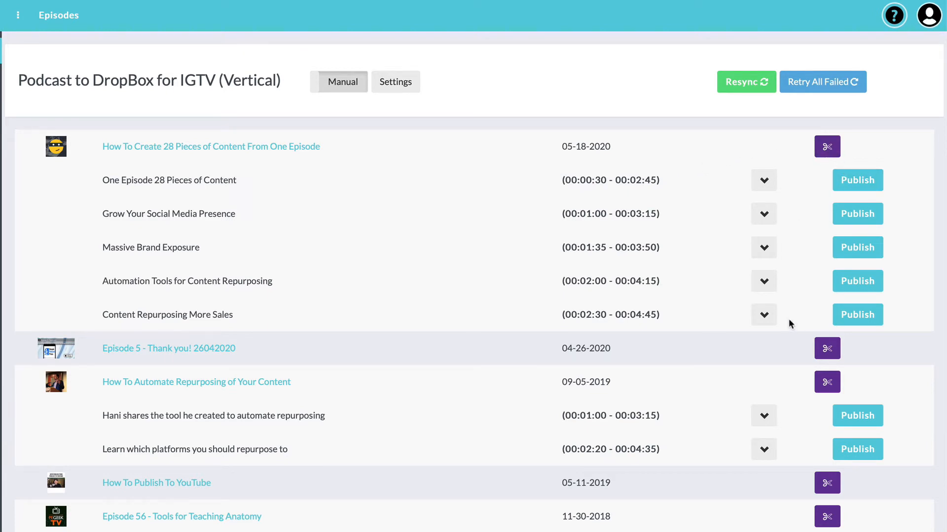
Start a snippet from the episode "How To Create 28 Pieces of Content From One Episode", selecting audio from 00:00:01 to 00:00:18
{"action": "left_click", "coordinate": [828, 153]}
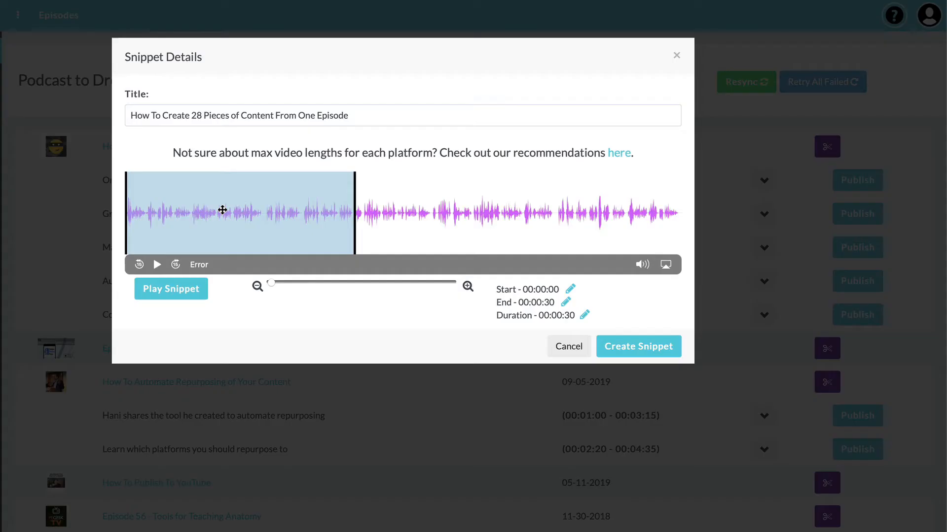
{"action": "left_click_drag", "start_coordinate": [222, 210], "coordinate": [366, 205]}
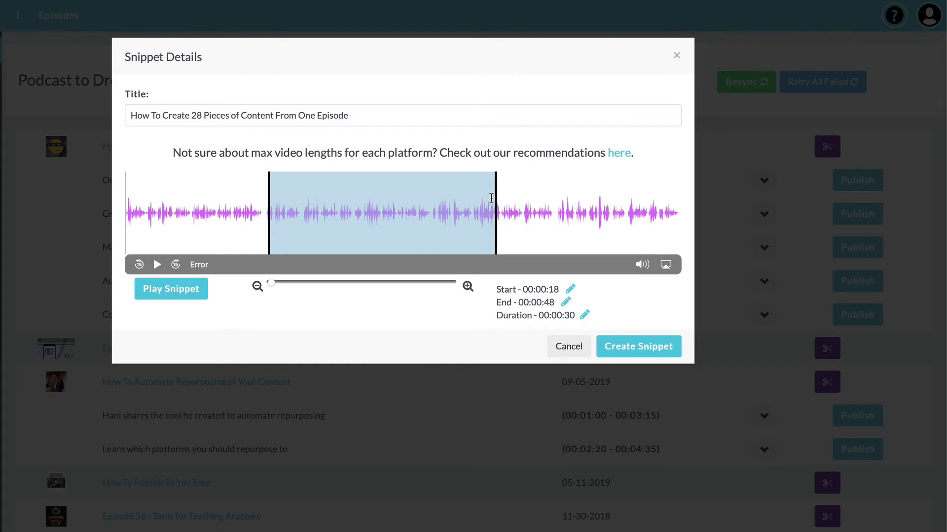
{"action": "left_click_drag", "start_coordinate": [496, 197], "coordinate": [382, 194]}
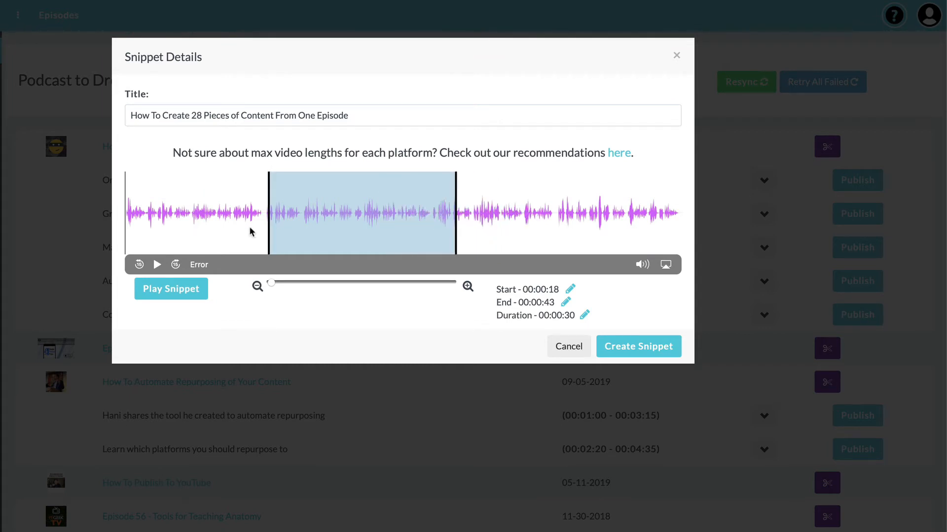
{"action": "left_click_drag", "start_coordinate": [306, 209], "coordinate": [242, 211]}
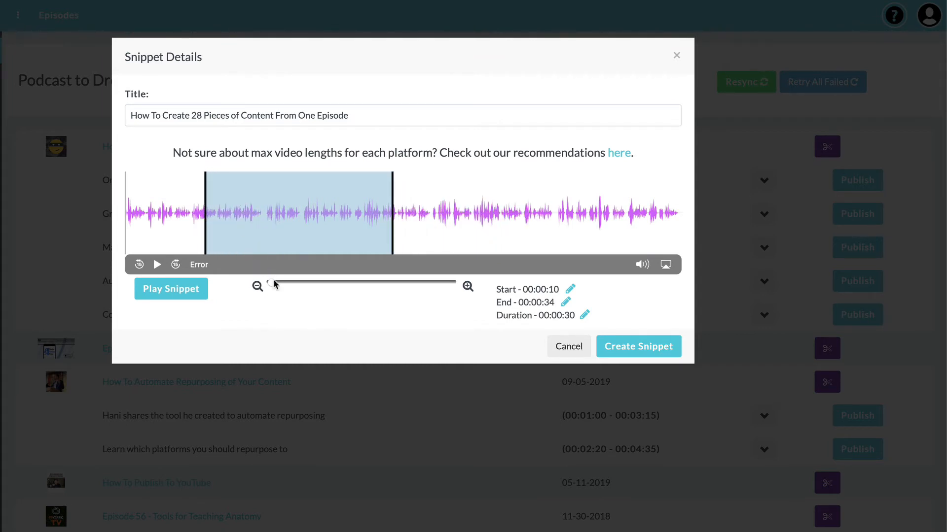
{"action": "mouse_move", "coordinate": [271, 283]}
{"action": "left_mouse_down"}
{"action": "mouse_move", "coordinate": [346, 283]}
{"action": "mouse_move", "coordinate": [284, 284]}
{"action": "left_mouse_up"}
{"action": "left_click_drag", "start_coordinate": [363, 235], "coordinate": [272, 230]}
{"action": "left_click_drag", "start_coordinate": [373, 217], "coordinate": [304, 215]}
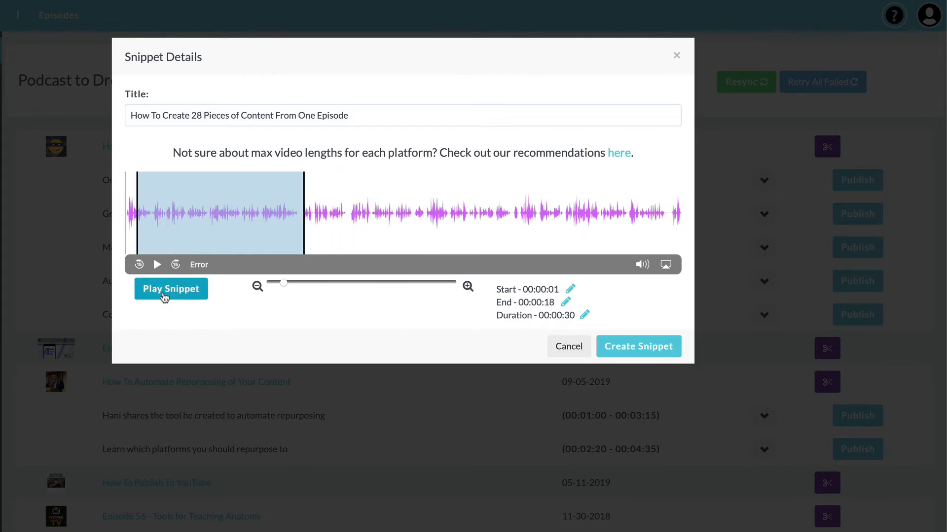
Replace the snippet's title with "Content is King"
{"action": "triple_click", "coordinate": [306, 116]}
{"action": "key", "text": "BackSpace"}
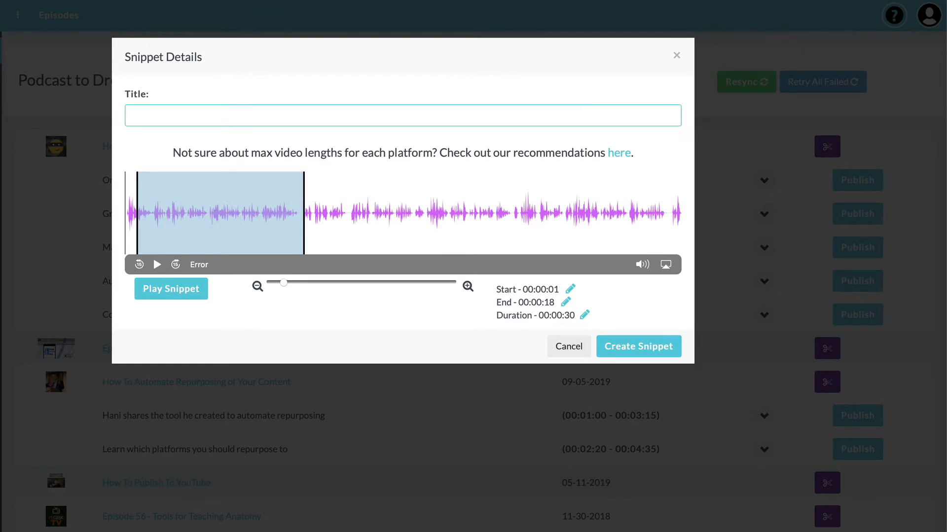
{"action": "type", "text": "Content is King"}
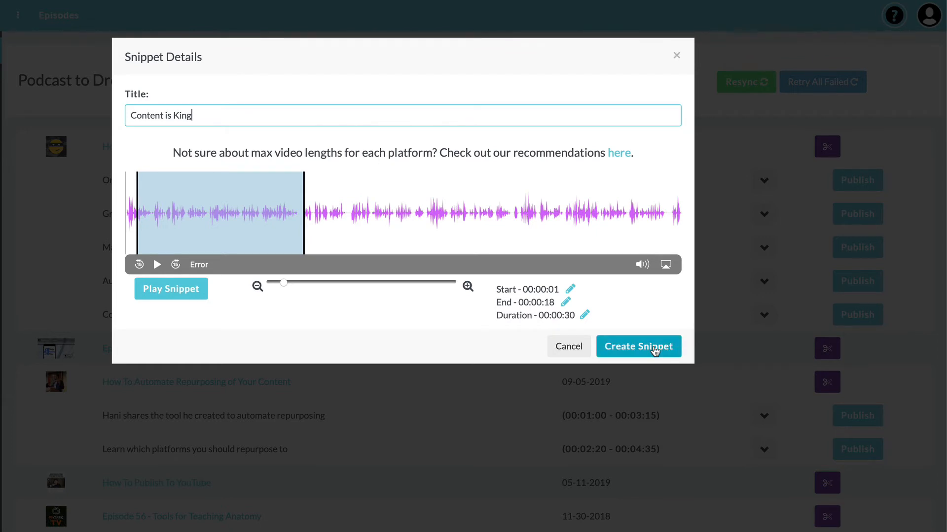
Create the "Content is King" snippet from the entered details
{"action": "left_click", "coordinate": [654, 347]}
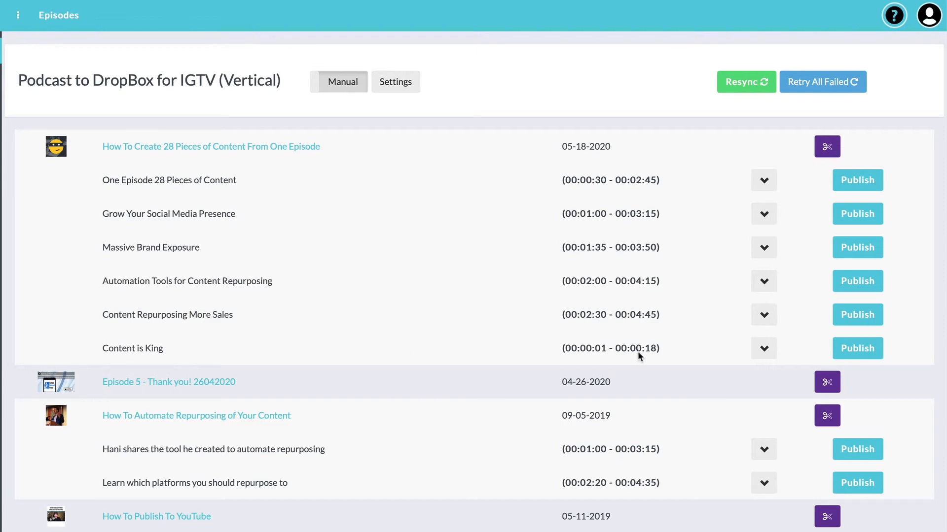
In the workflow settings, preview the starry dark blue vertical template and select the plain teal vertical template
{"action": "left_click", "coordinate": [400, 87]}
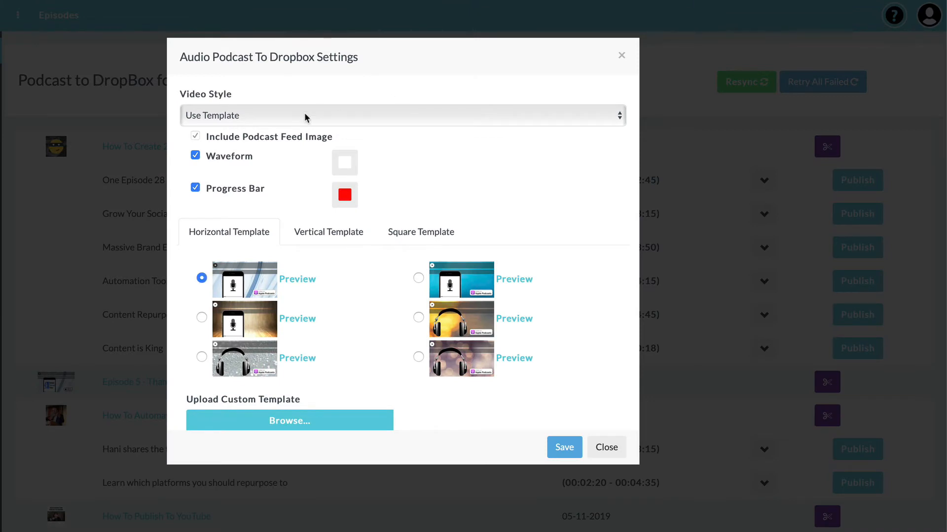
{"action": "scroll", "coordinate": [299, 220], "scroll_direction": "down", "scroll_amount": 1}
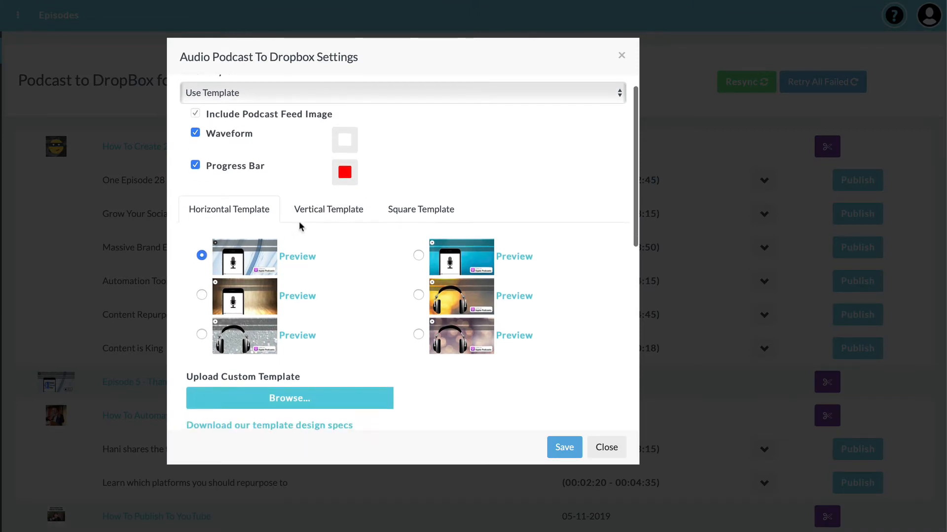
{"action": "left_click", "coordinate": [325, 212]}
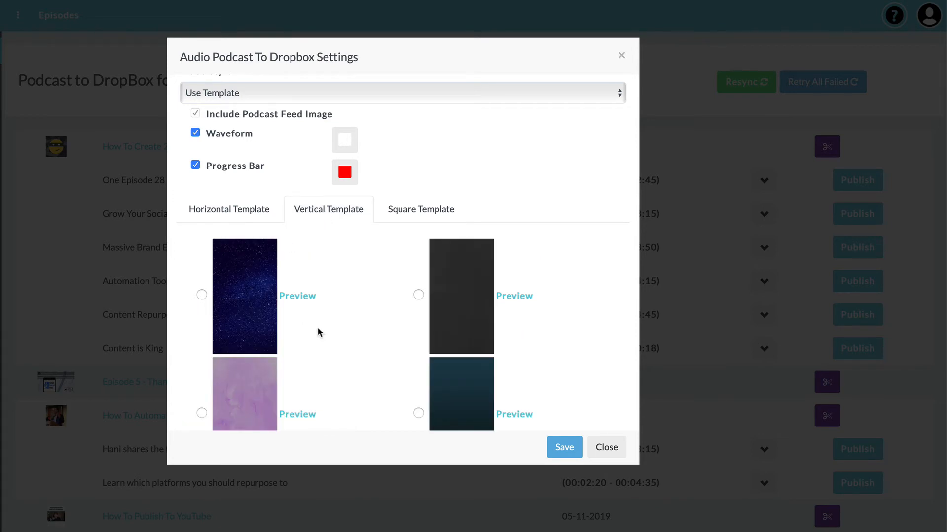
{"action": "left_click", "coordinate": [302, 300]}
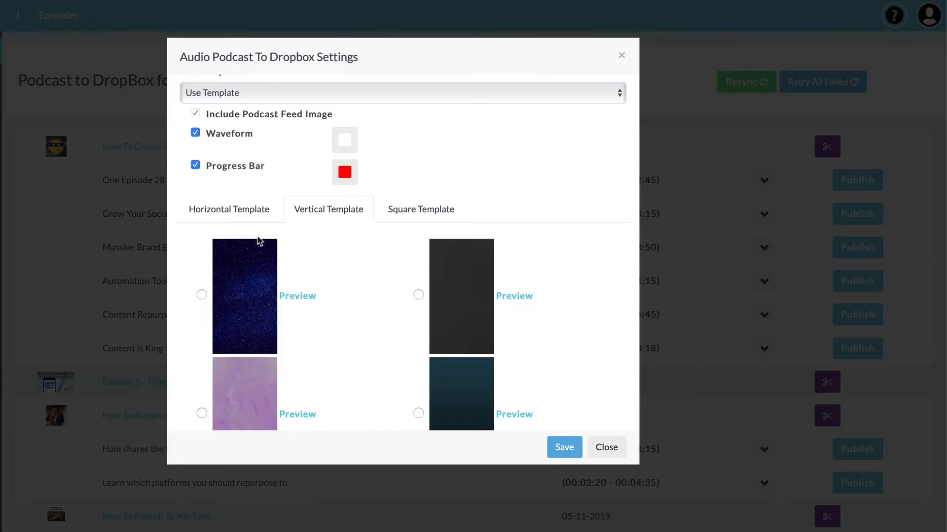
{"action": "scroll", "coordinate": [233, 317], "scroll_direction": "down", "scroll_amount": 1}
{"action": "scroll", "coordinate": [233, 320], "scroll_direction": "down", "scroll_amount": 4}
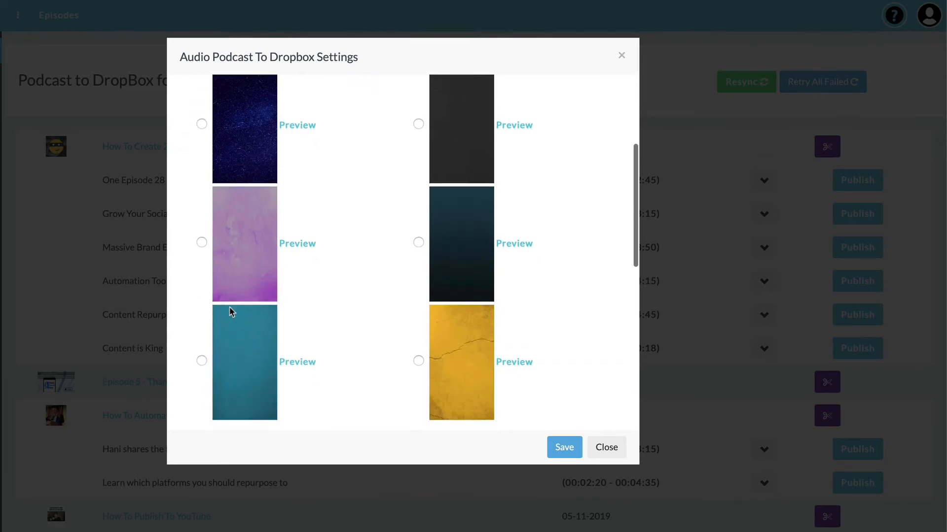
{"action": "scroll", "coordinate": [232, 311], "scroll_direction": "down", "scroll_amount": 2}
{"action": "scroll", "coordinate": [269, 302], "scroll_direction": "down", "scroll_amount": 2}
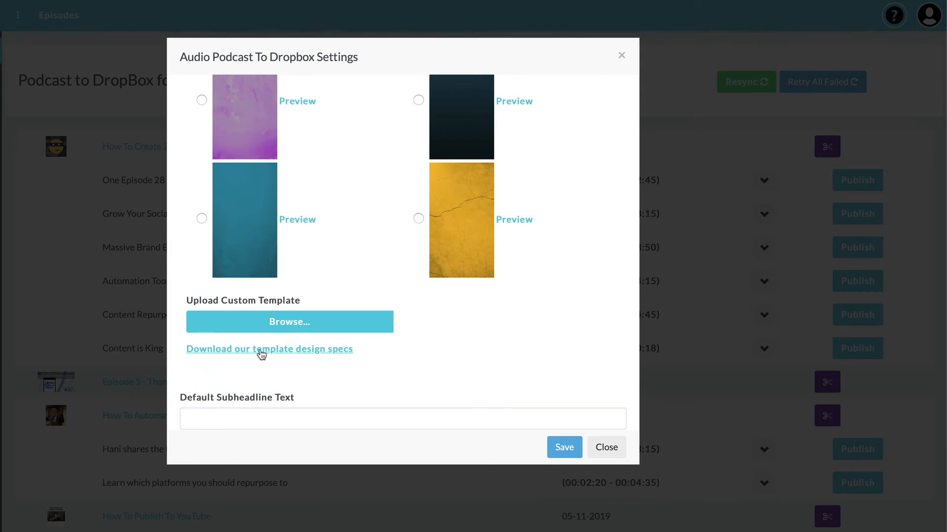
{"action": "scroll", "coordinate": [261, 353], "scroll_direction": "up", "scroll_amount": 1}
{"action": "left_click", "coordinate": [201, 241]}
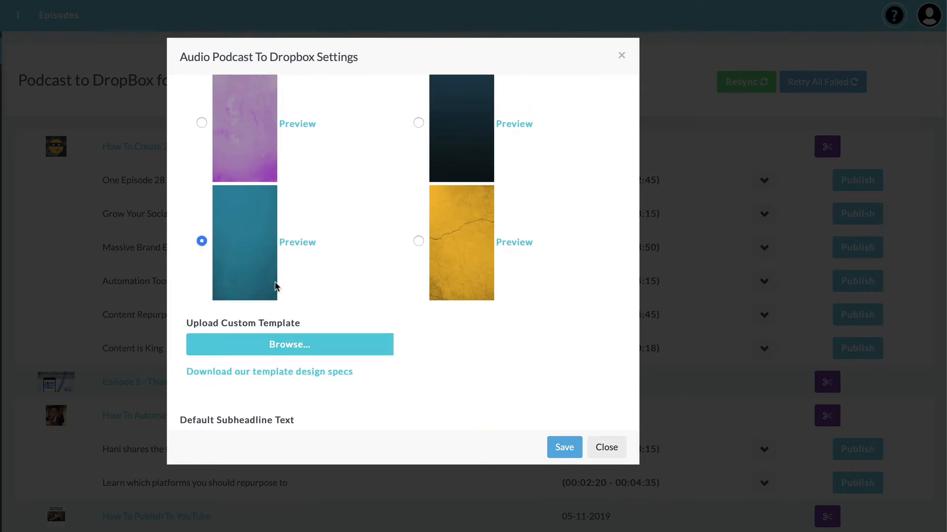
Set the default subheadline text to "Listen to the Content Ninja Podcast at repurpose.io"
{"action": "scroll", "coordinate": [275, 287], "scroll_direction": "down", "scroll_amount": 3}
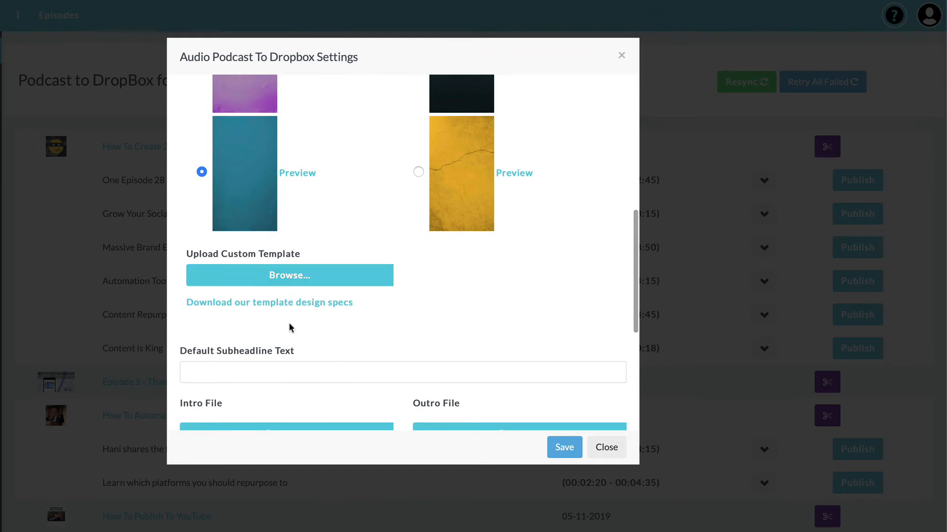
{"action": "scroll", "coordinate": [284, 392], "scroll_direction": "down", "scroll_amount": 4}
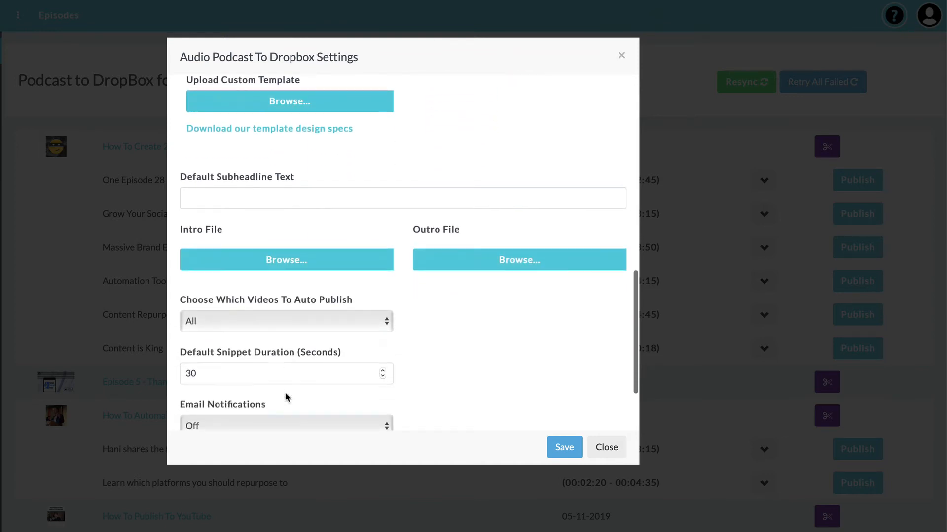
{"action": "scroll", "coordinate": [286, 397], "scroll_direction": "down", "scroll_amount": 2}
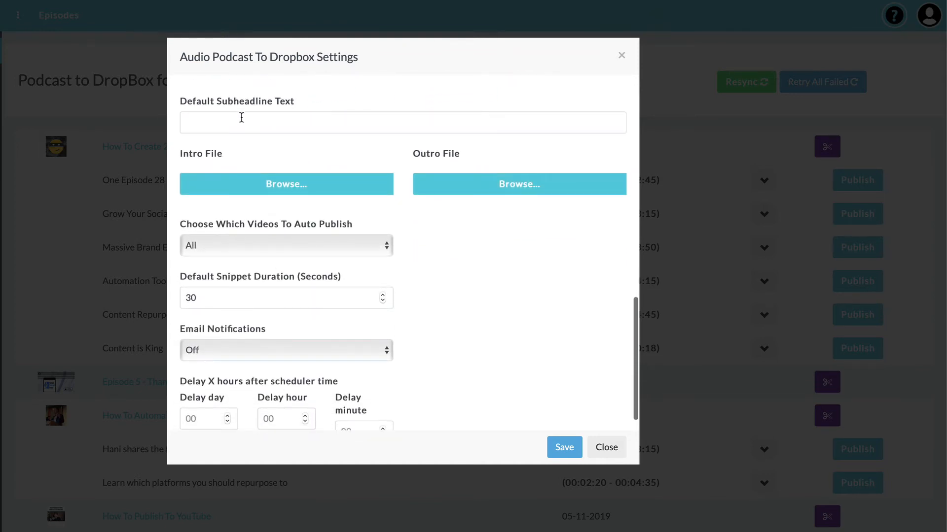
{"action": "left_click", "coordinate": [240, 121]}
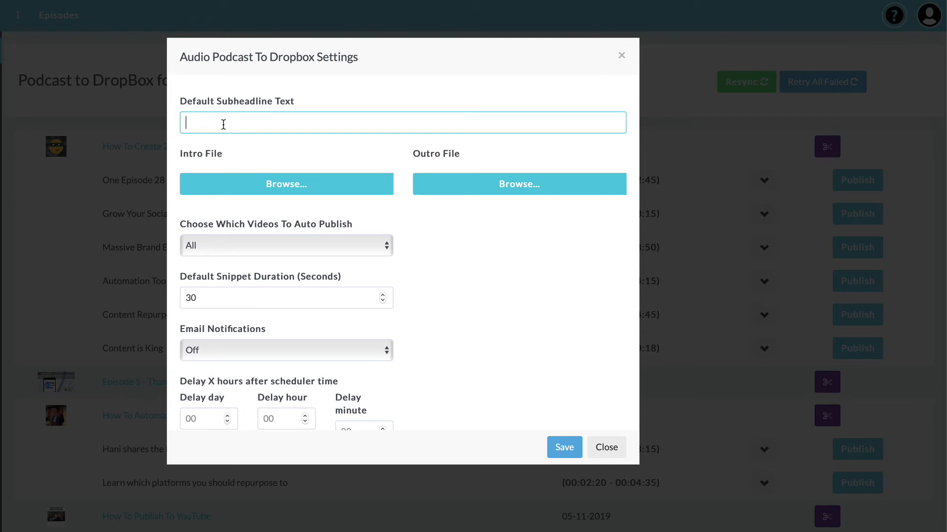
{"action": "type", "text": "Listen to the Content Ninja Podca"}
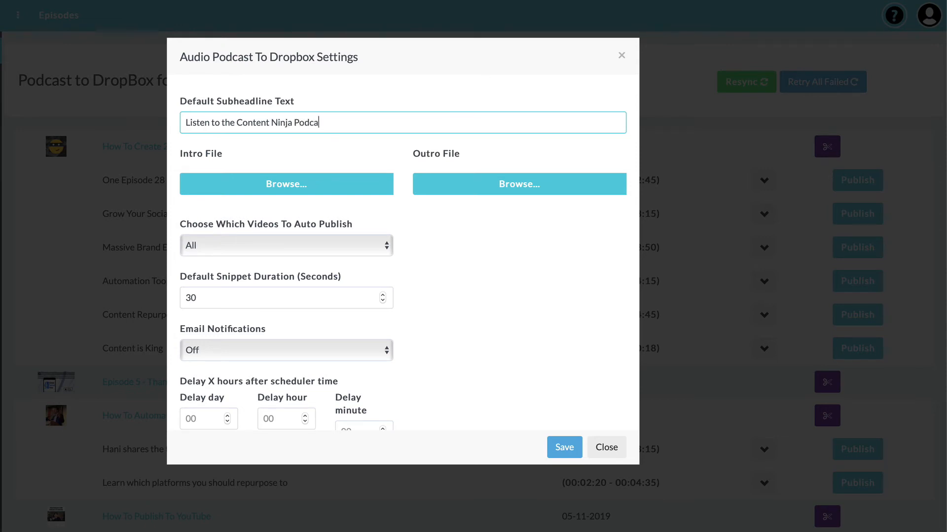
{"action": "type", "text": "st at repurpose.io"}
Set auto-publishing to On This Date and Newer from 18 May 2020, default snippet duration to 120 seconds and email notifications On, and save
{"action": "scroll", "coordinate": [258, 170], "scroll_direction": "down", "scroll_amount": 1}
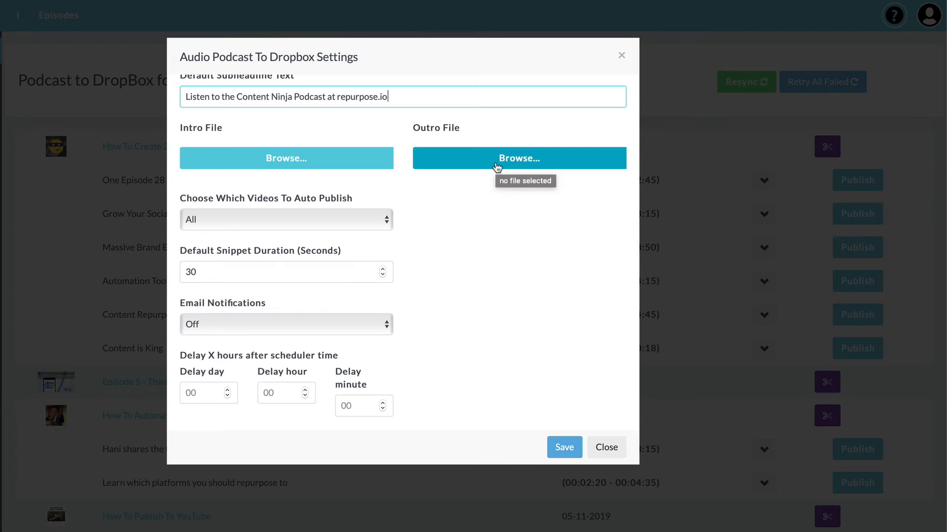
{"action": "left_click", "coordinate": [215, 274]}
{"action": "double_click", "coordinate": [215, 271]}
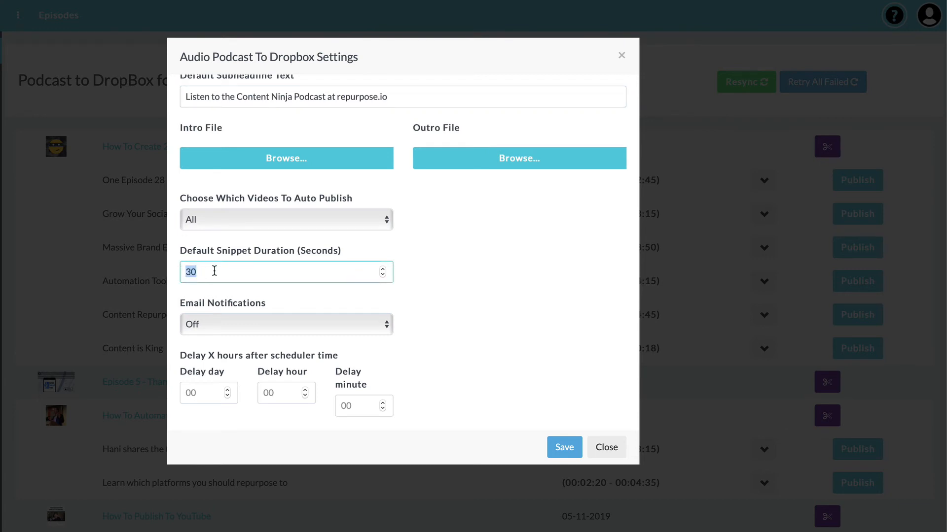
{"action": "type", "text": "120"}
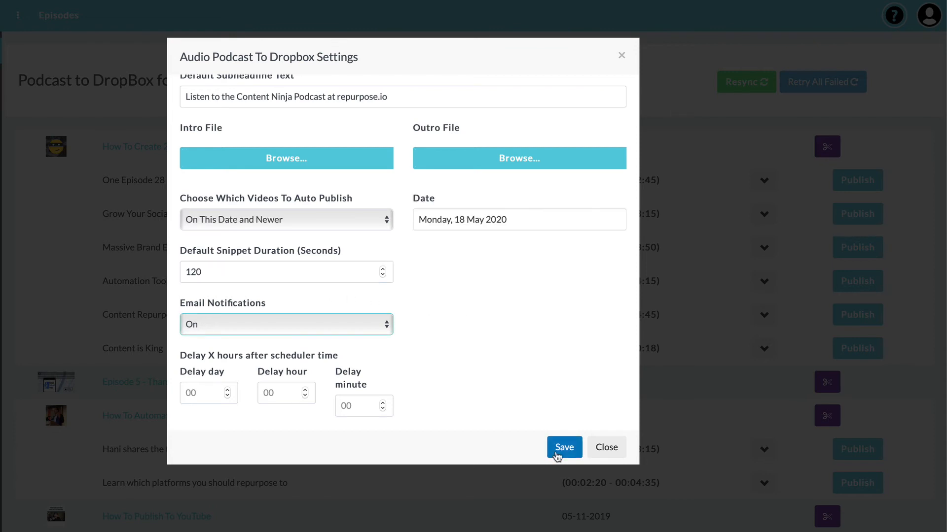
{"action": "left_click", "coordinate": [564, 447]}
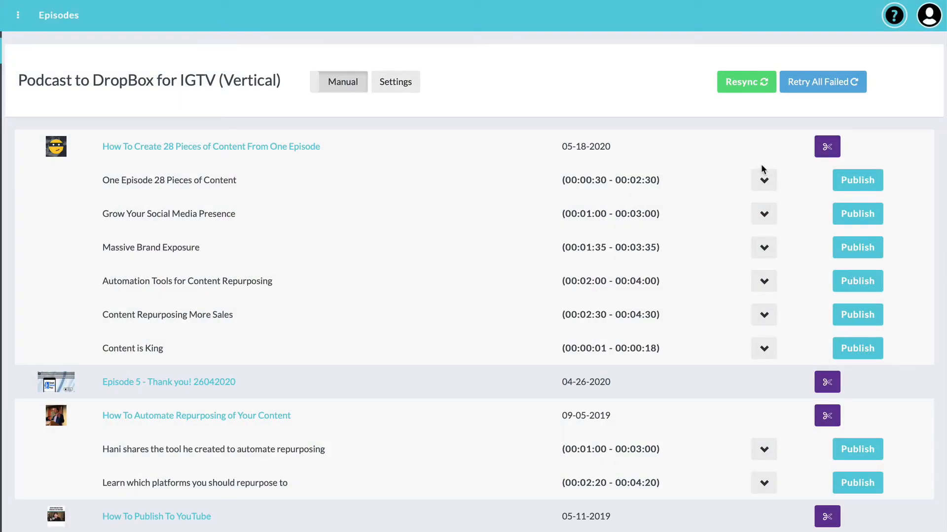
Publish the five timestamped snippets of "How To Create 28 Pieces of Content From One Episode", starting with "One Episode 28 Pieces of Content"
{"action": "left_click", "coordinate": [855, 180]}
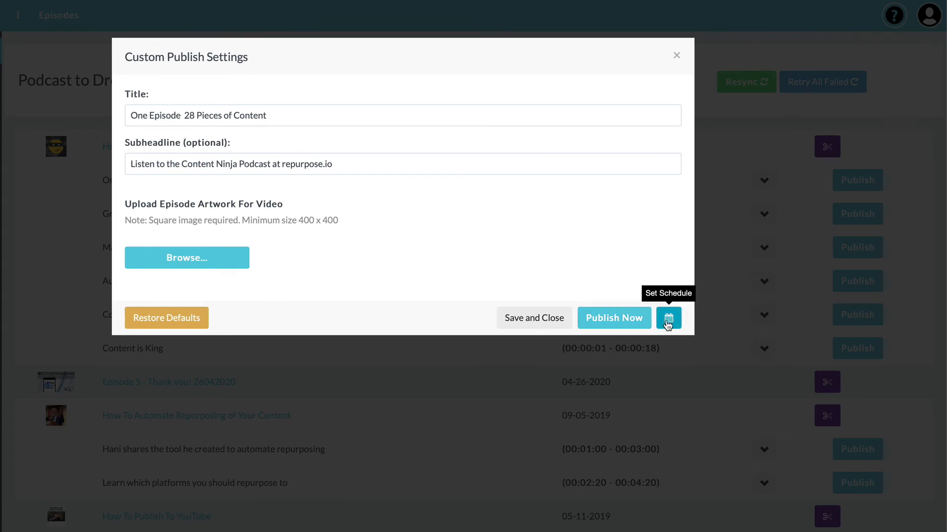
{"action": "left_click", "coordinate": [628, 325]}
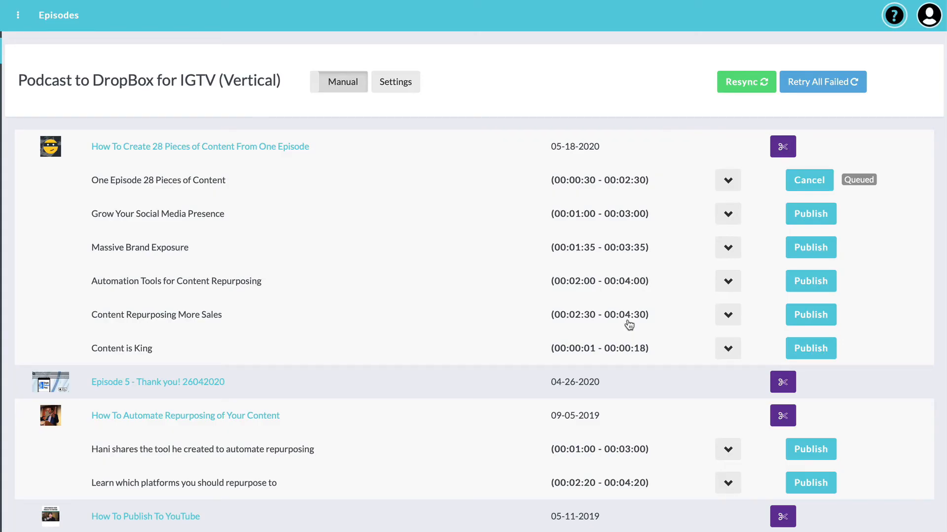
{"action": "left_click", "coordinate": [820, 218]}
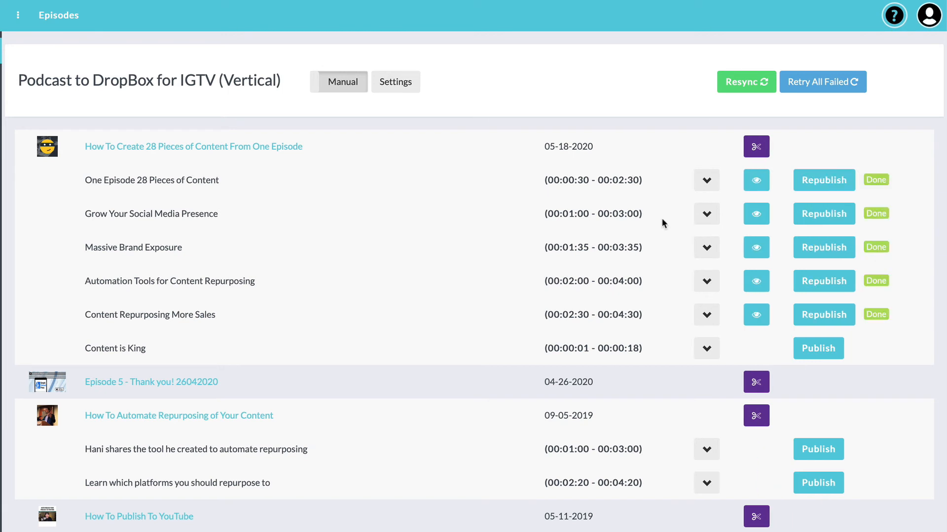
View the published "One Episode 28 Pieces of Content" video in Dropbox and download it
{"action": "left_click", "coordinate": [758, 184]}
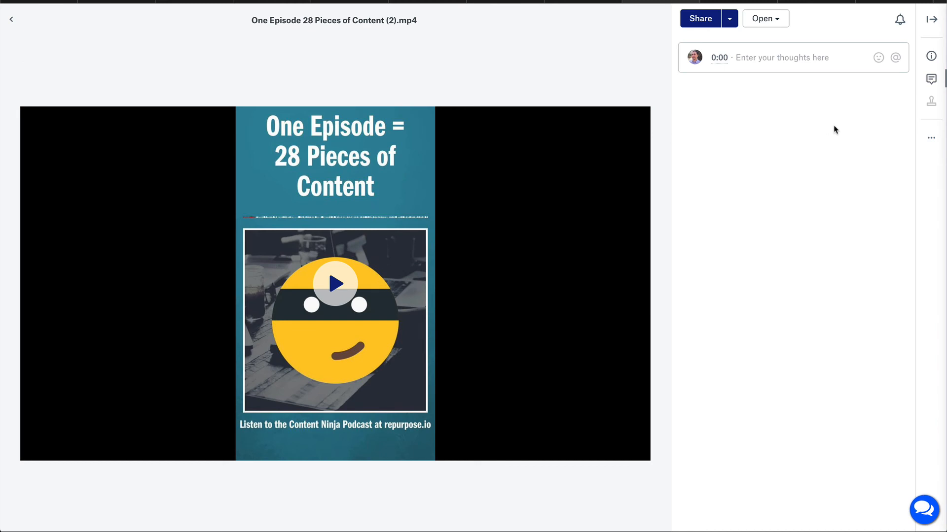
{"action": "left_click", "coordinate": [931, 138]}
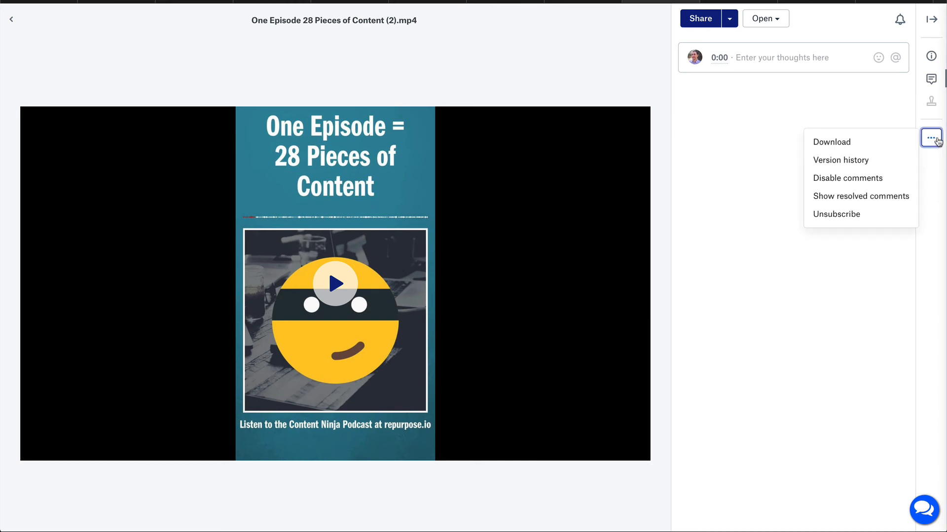
{"action": "left_click", "coordinate": [860, 146]}
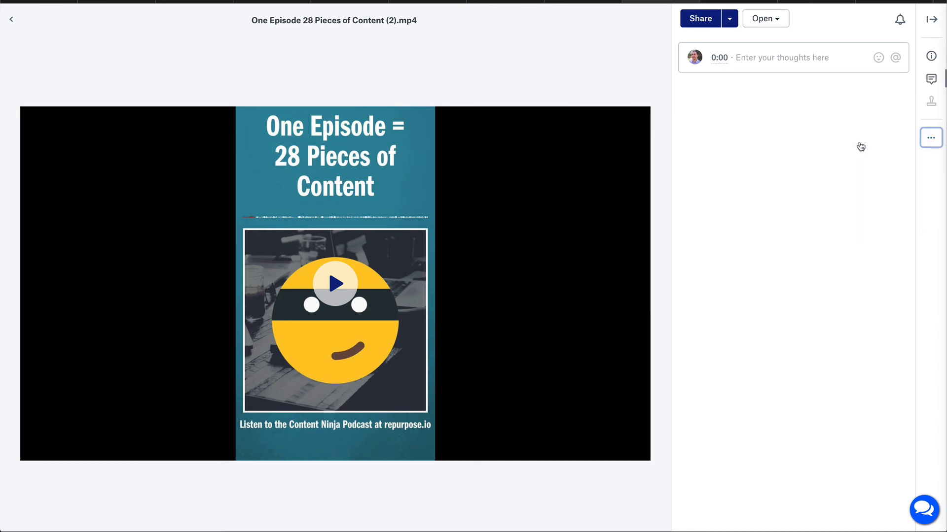
Switch to Creator Studio and start a new IGTV post for the Instagram account
{"action": "left_click", "coordinate": [909, 1]}
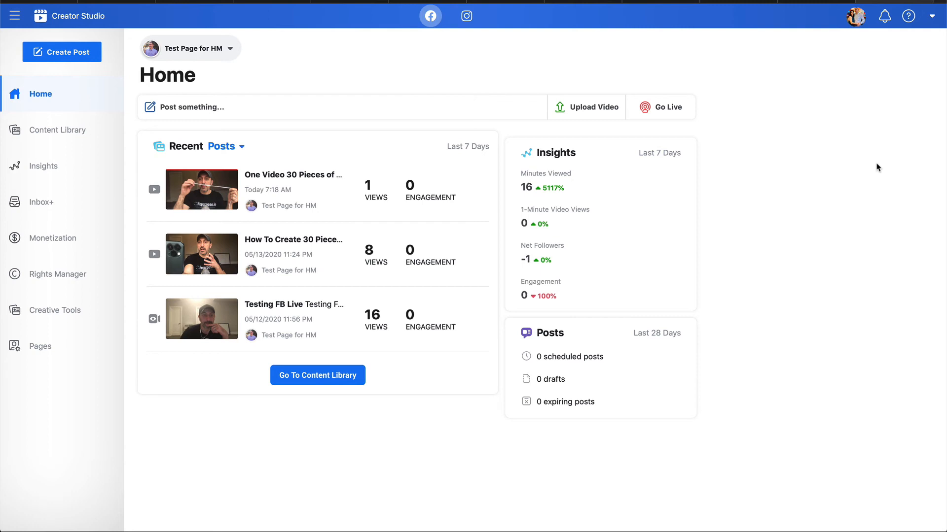
{"action": "left_click", "coordinate": [468, 17]}
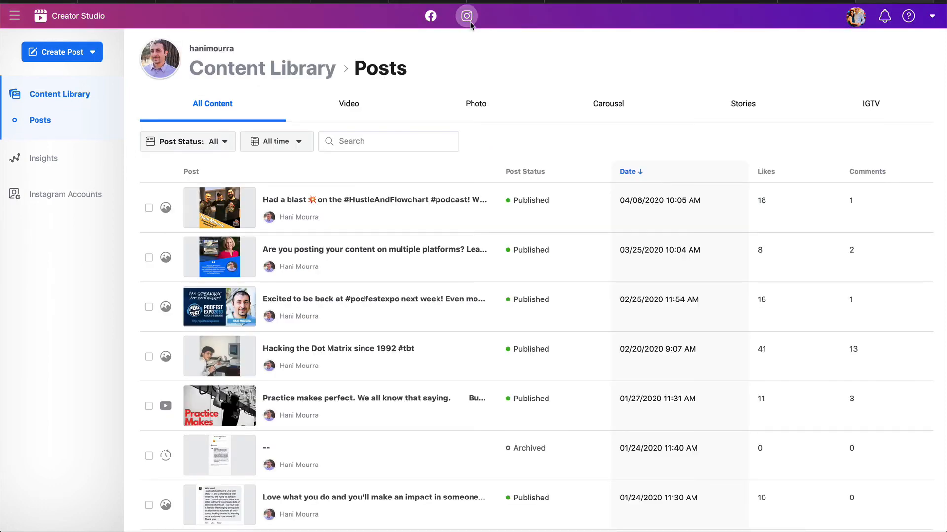
{"action": "left_click", "coordinate": [93, 52]}
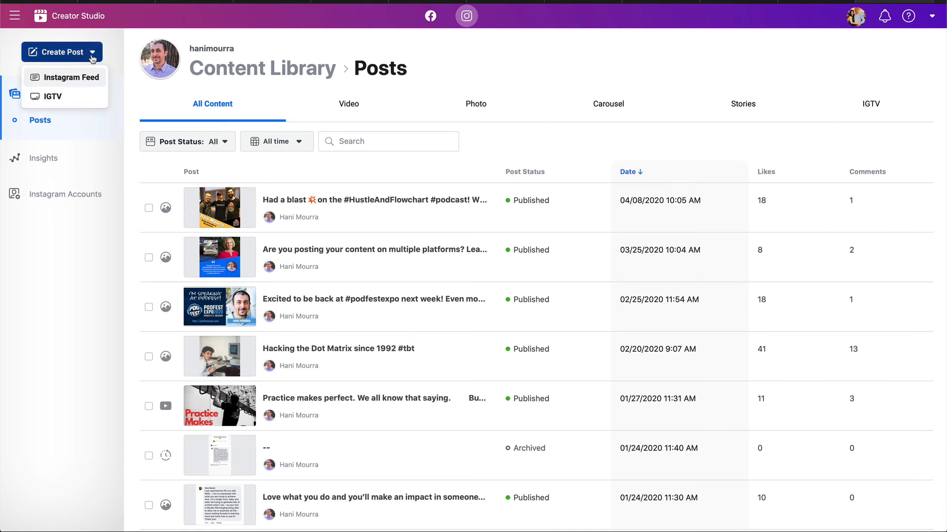
{"action": "left_click", "coordinate": [69, 102]}
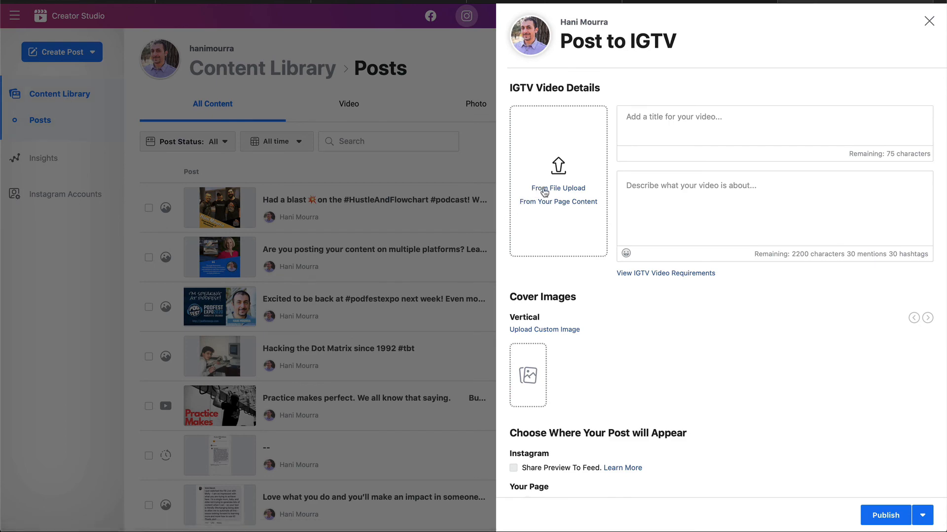
Upload "One Episode 28 Pieces of Content (3).mp4" from the Downloads folder as the IGTV video
{"action": "left_click", "coordinate": [544, 189]}
{"action": "left_click", "coordinate": [449, 47]}
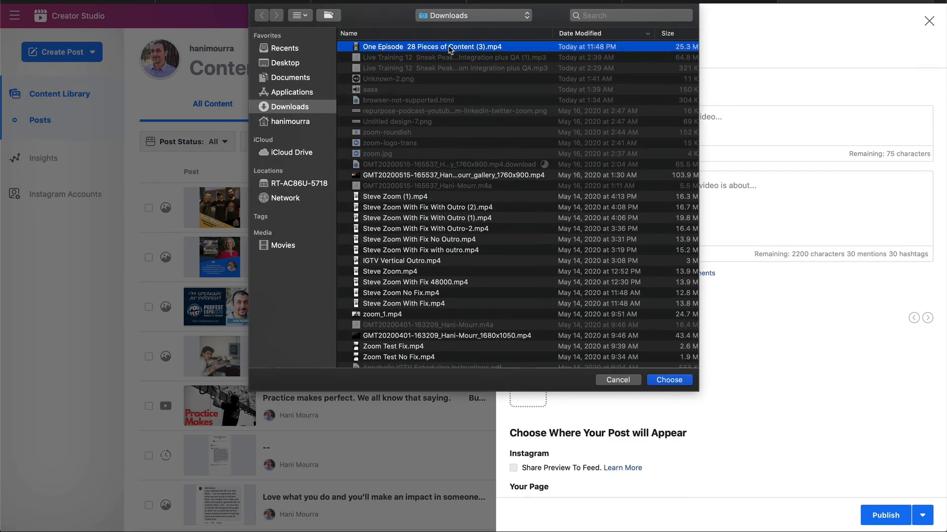
{"action": "double_click", "coordinate": [448, 46]}
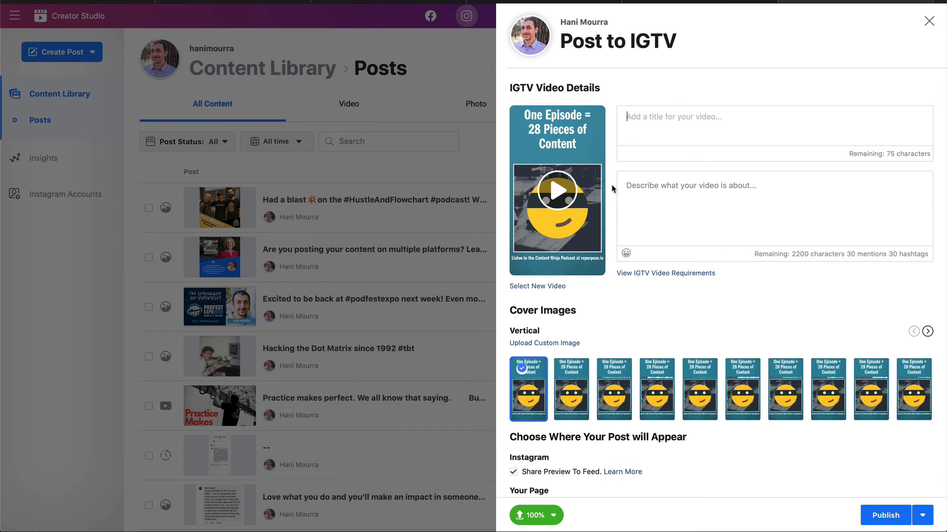
Title the IGTV video "One Episode = 28 Pieces of Content" and describe it with the same text plus #videomarketing #podcasting
{"action": "type", "text": "One Episode = 28 Pieces of Content"}
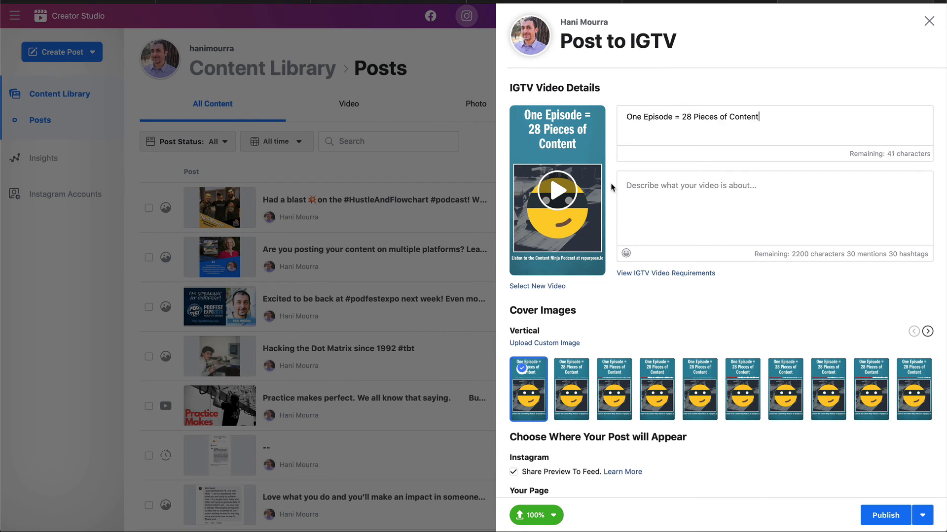
{"action": "left_click", "coordinate": [647, 185]}
{"action": "type", "text": "One Episode = 28 Pieces of Content"}
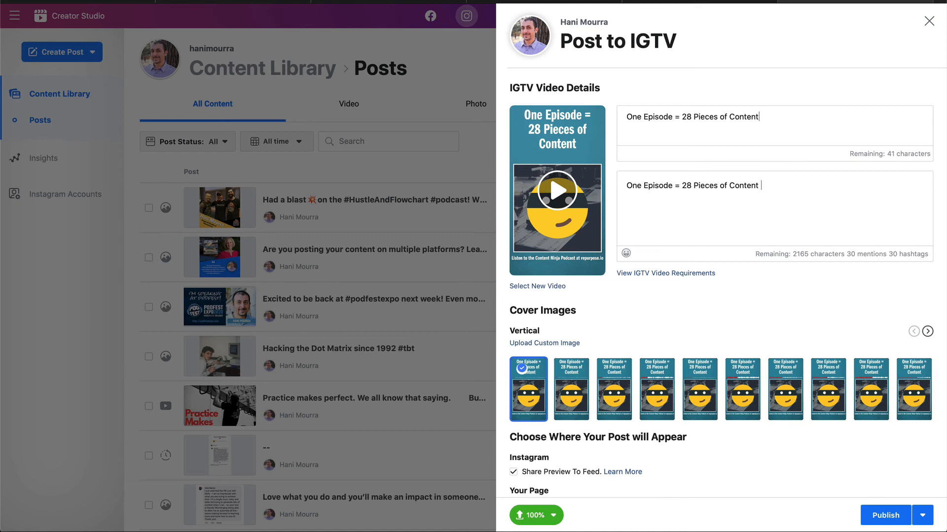
{"action": "type", "text": "#videoma"}
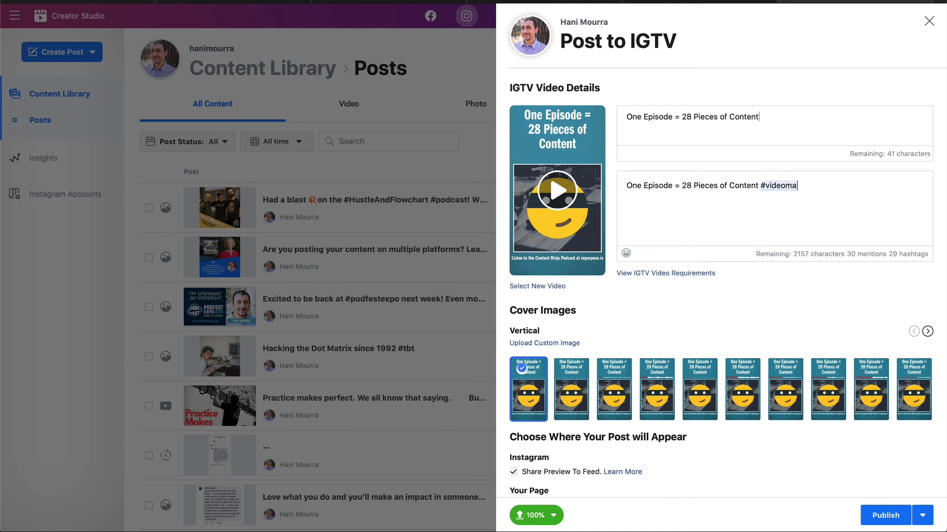
{"action": "type", "text": "rketing #podcasting"}
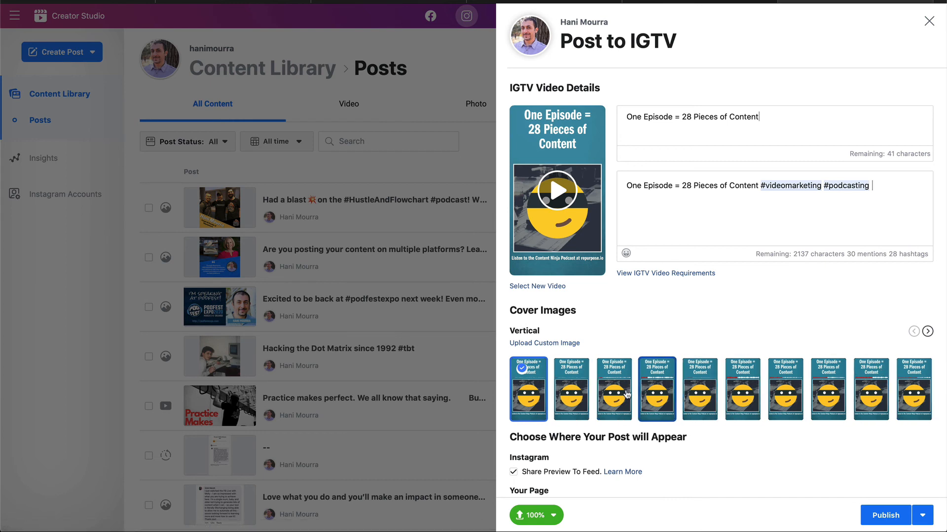
Choose to schedule the IGTV post instead of publishing it immediately
{"action": "scroll", "coordinate": [734, 395], "scroll_direction": "down", "scroll_amount": 1}
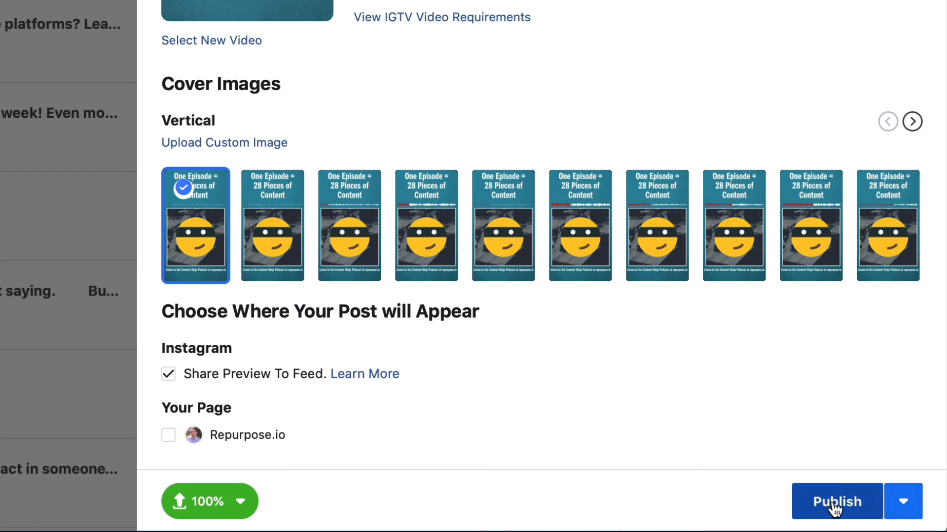
{"action": "left_click", "coordinate": [910, 504]}
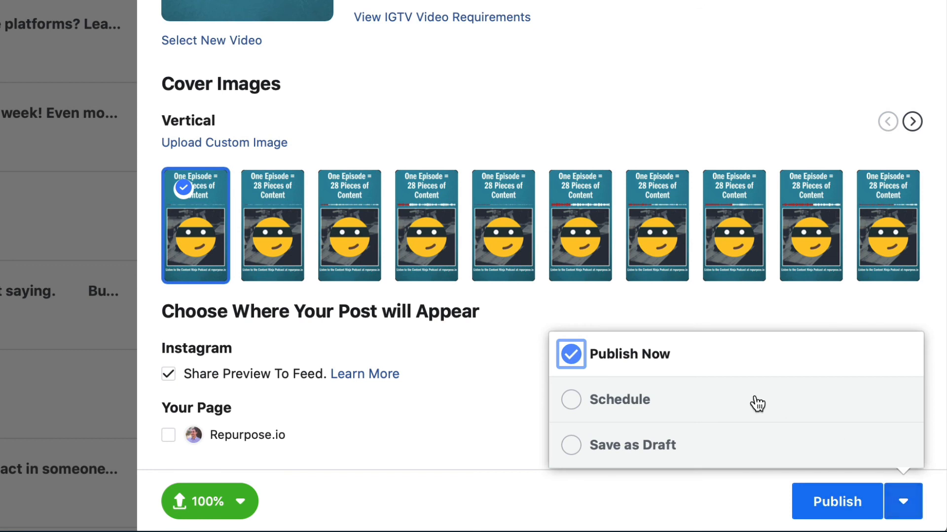
{"action": "left_click", "coordinate": [630, 402]}
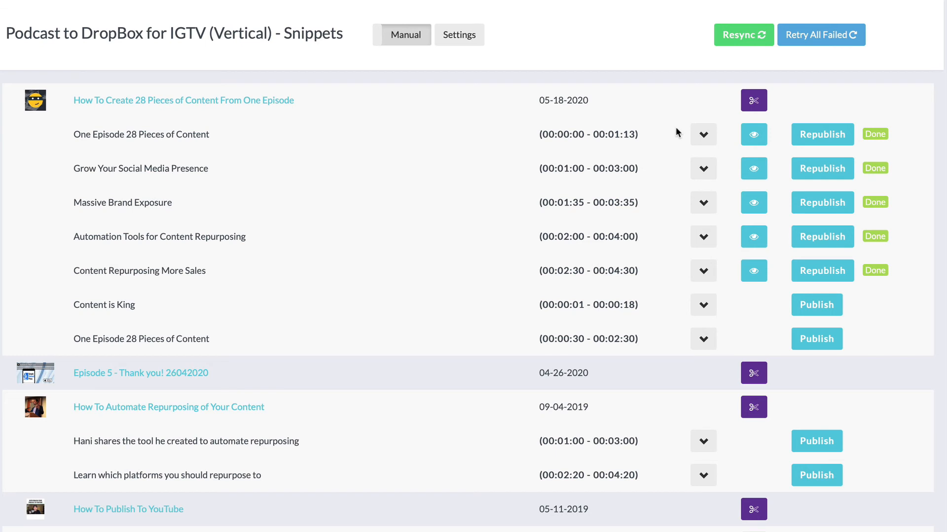
Return to Repurpose and switch the "Podcast to DropBox for IGTV (Vertical) - Snippets" workflow from manual to automatic publishing
{"action": "left_click", "coordinate": [403, 39]}
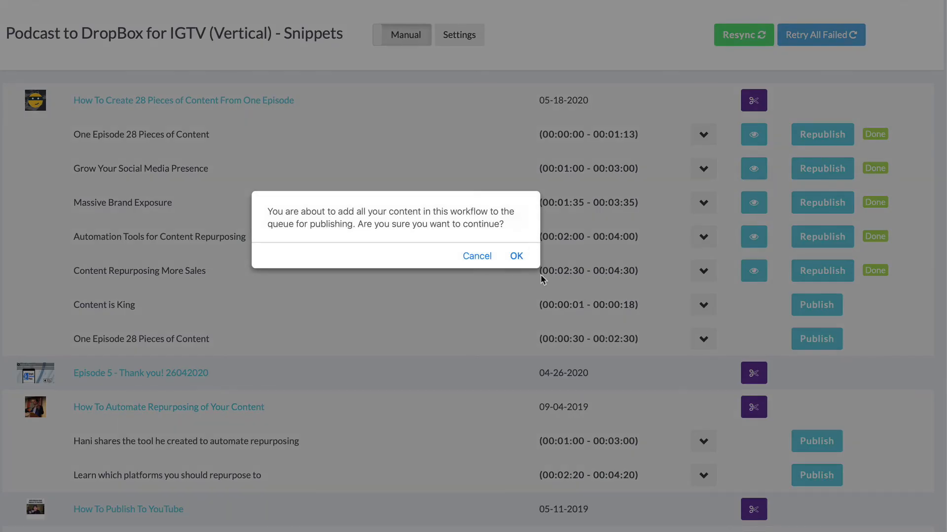